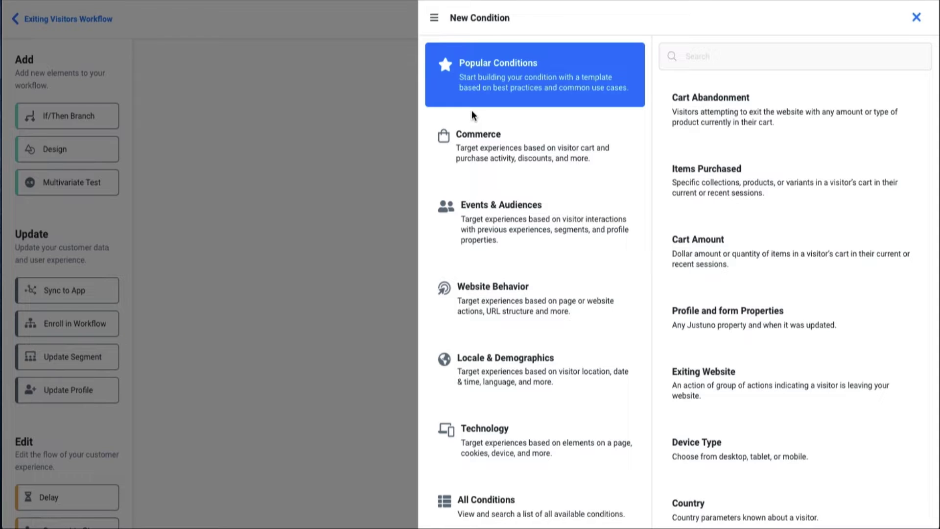
# Set the enrollment trigger to the Exiting Website condition with Any exiting behavior, and save the trigger.
pyautogui.click(510, 310)
pyautogui.scroll(-5, 531, 303)
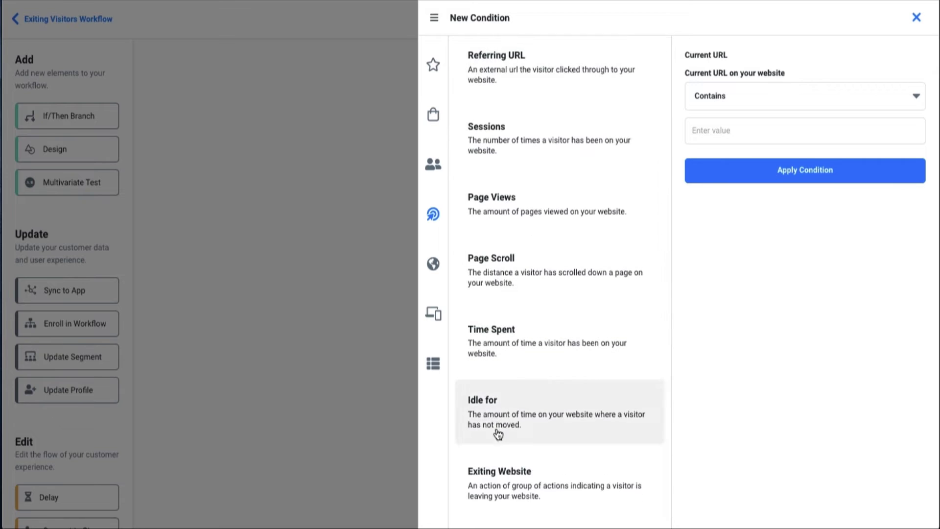
pyautogui.click(504, 486)
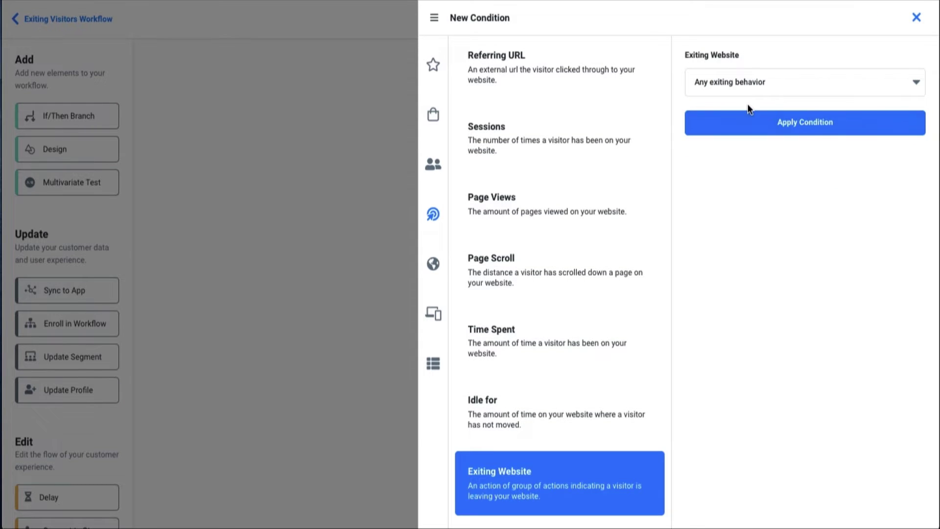
pyautogui.click(788, 84)
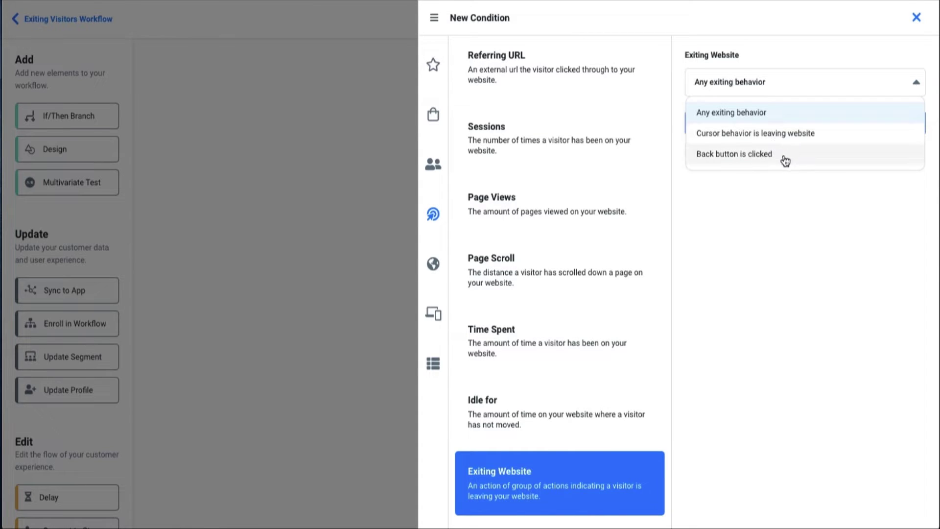
pyautogui.click(768, 120)
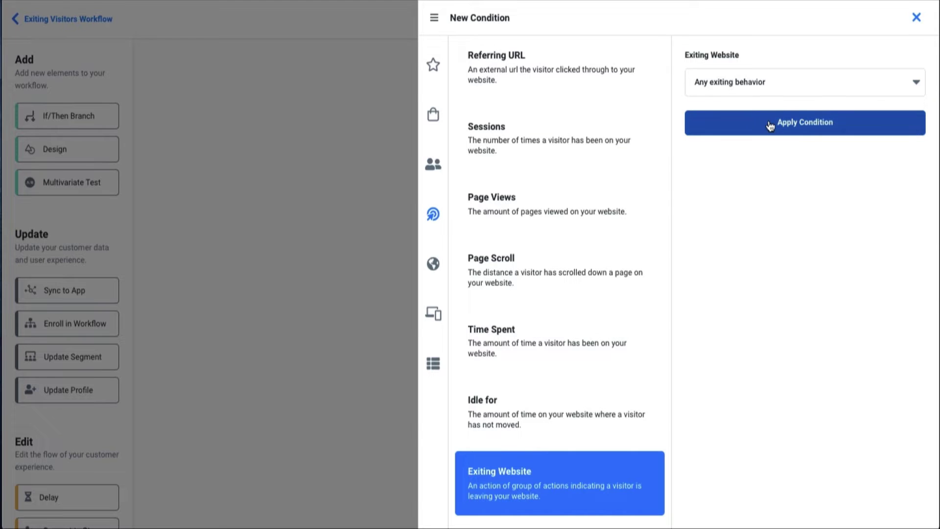
pyautogui.click(768, 124)
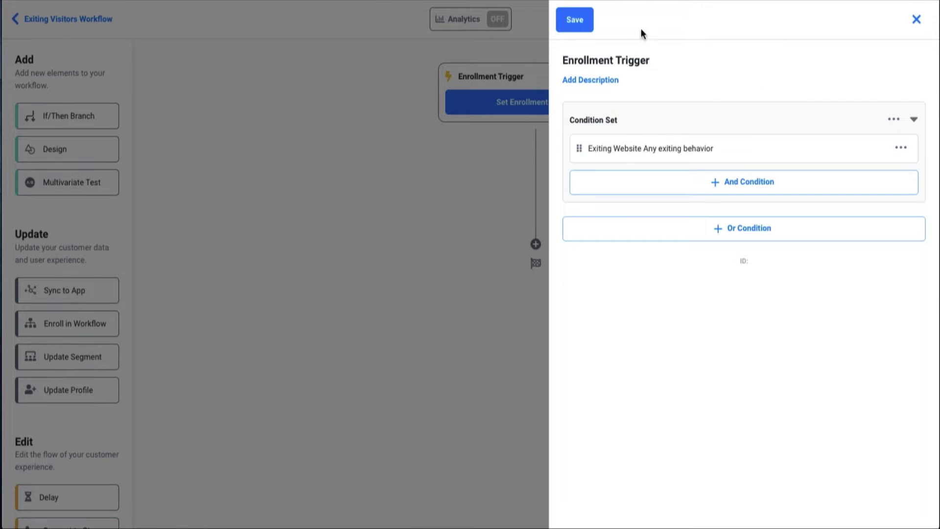
pyautogui.click(577, 20)
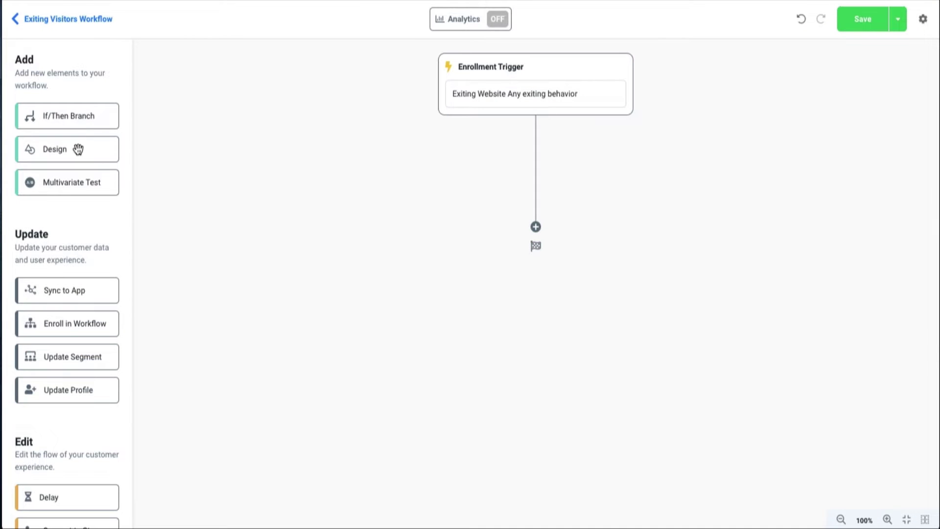
# Add a Design step below the enrollment trigger and assign it the saved design Minimal Cart Abandonment Promotion.
pyautogui.moveTo(77, 149); pyautogui.dragTo(531, 218)
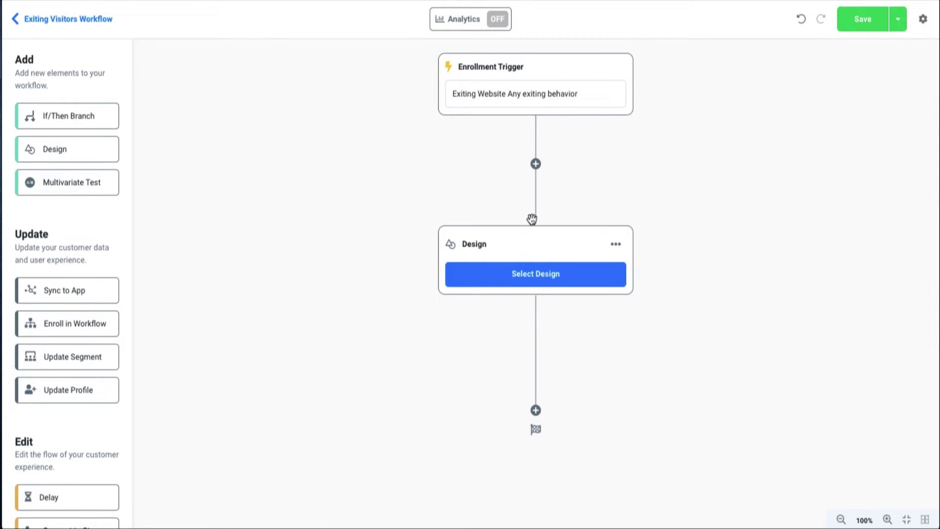
pyautogui.click(535, 272)
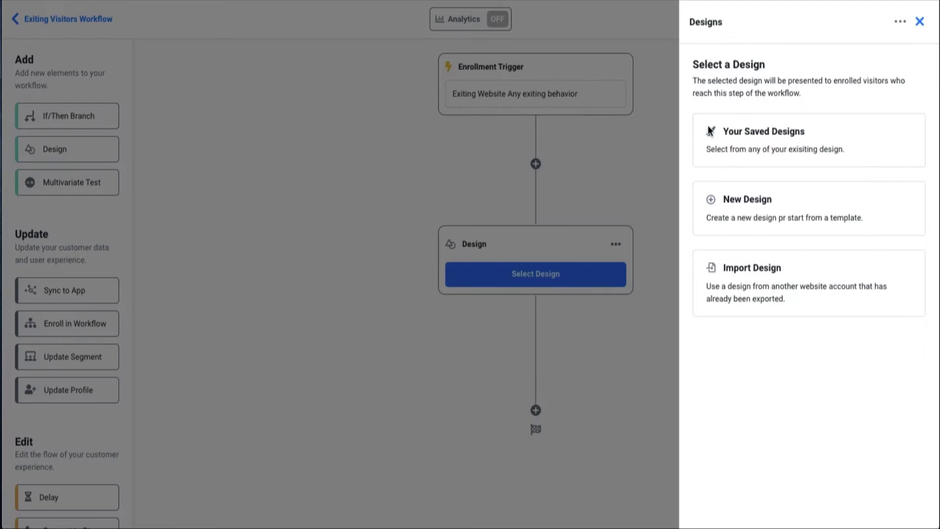
pyautogui.click(749, 130)
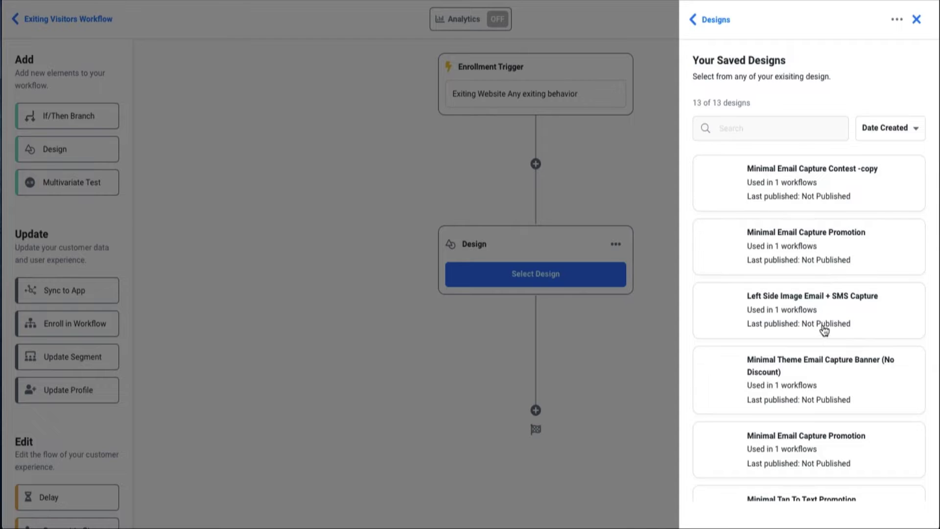
pyautogui.scroll(-3, 821, 330)
pyautogui.scroll(-5, 822, 329)
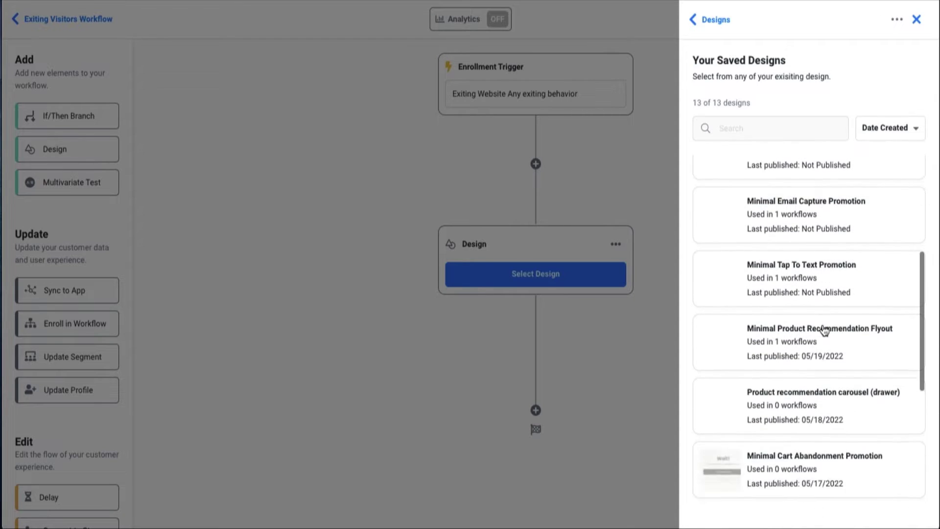
pyautogui.scroll(-3, 824, 330)
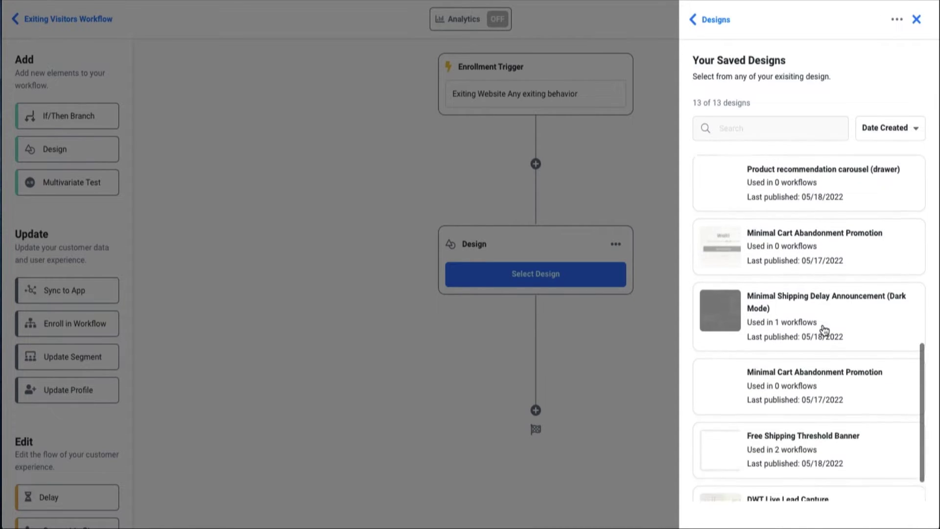
pyautogui.click(825, 233)
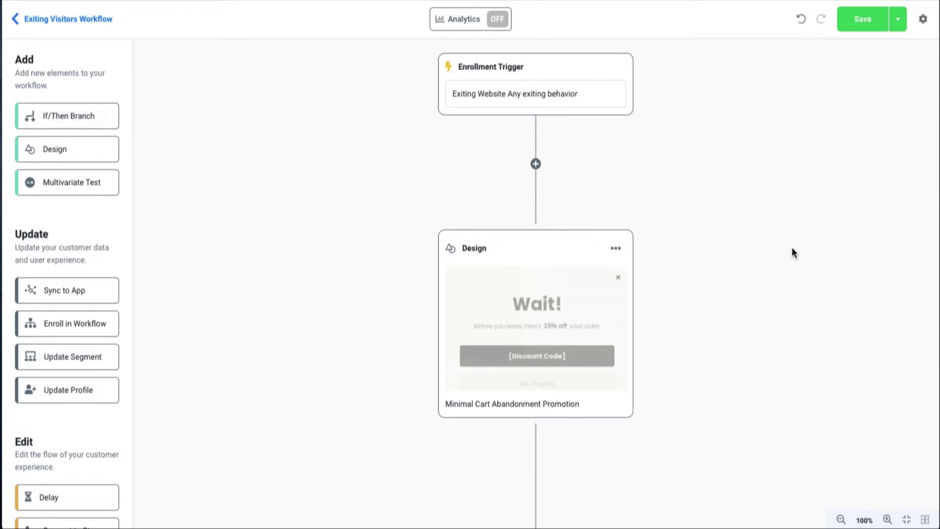
# Turn off Repeat Previous If/Then Step for the Minimal Cart Abandonment Promotion design step and save it.
pyautogui.click(561, 314)
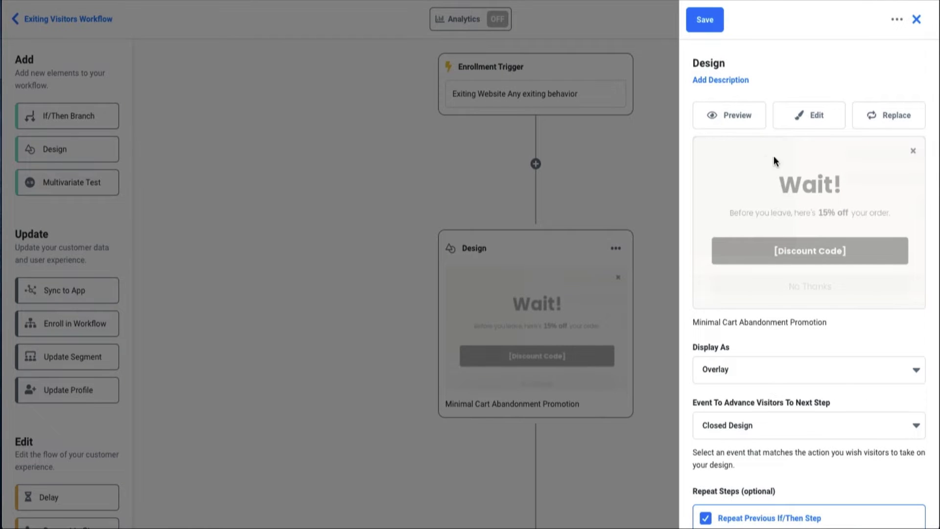
pyautogui.scroll(-1, 846, 300)
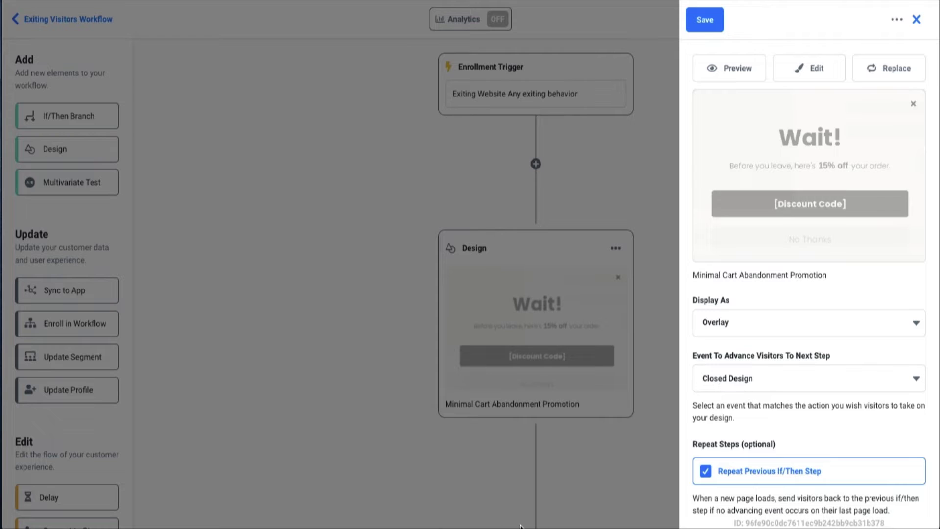
pyautogui.click(705, 471)
pyautogui.click(707, 20)
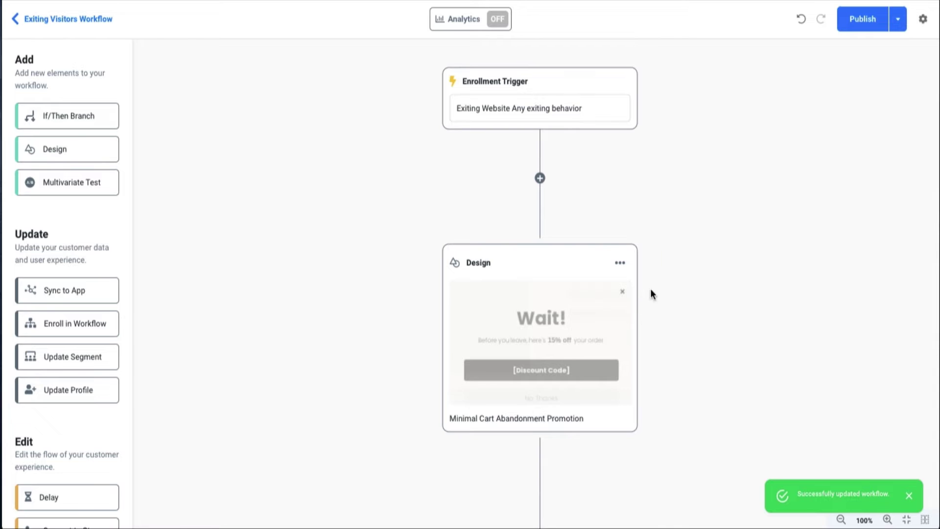
# Rename the workflow as Cart Abandonment Workflow in its settings.
pyautogui.click(923, 19)
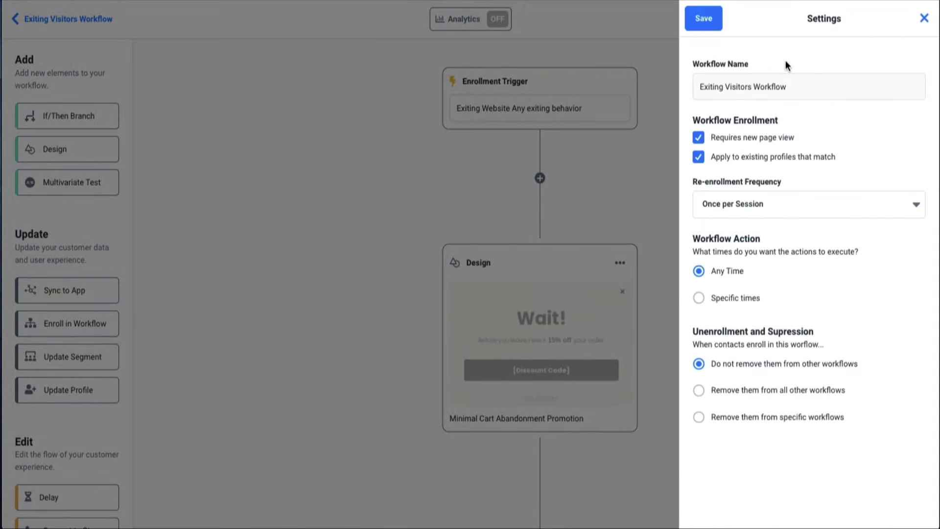
pyautogui.moveTo(788, 89); pyautogui.dragTo(639, 89)
pyautogui.write('Ca')
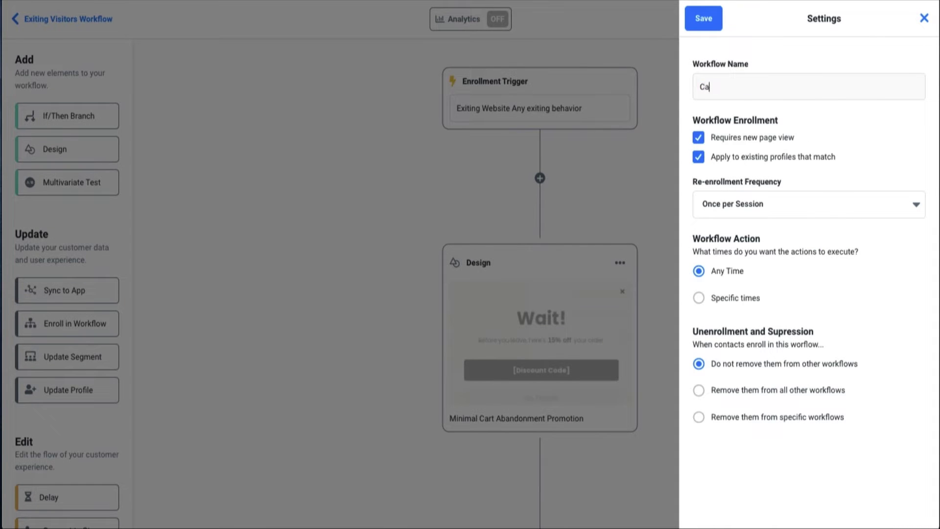
pyautogui.write('rt Abandonment Workflow')
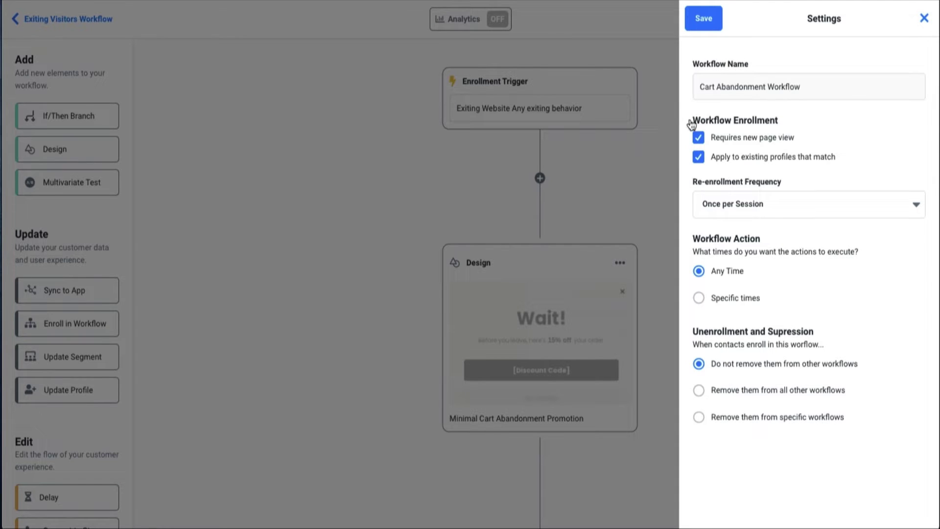
# Turn off the new page view requirement, set the re-enrollment frequency to No Re-Enrollment, and save the workflow with these settings.
pyautogui.click(701, 142)
pyautogui.click(792, 204)
pyautogui.click(787, 232)
pyautogui.click(701, 27)
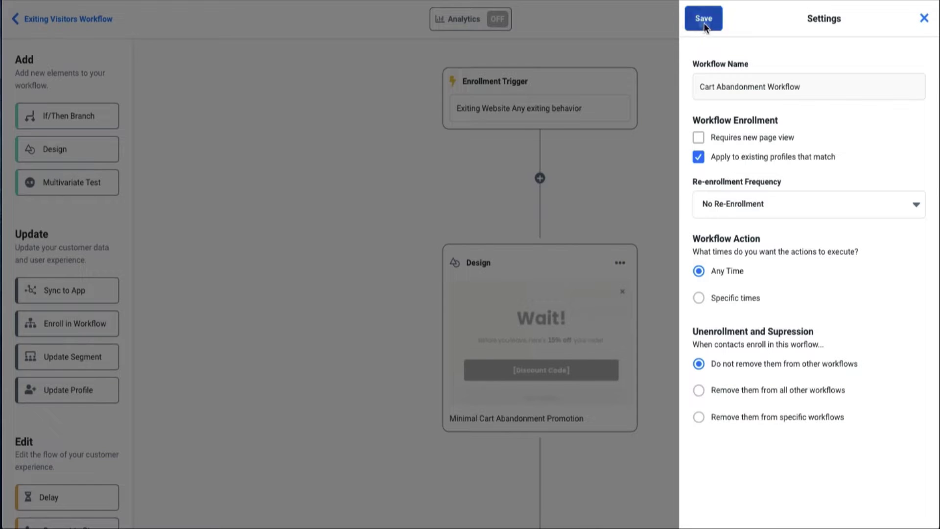
pyautogui.click(856, 25)
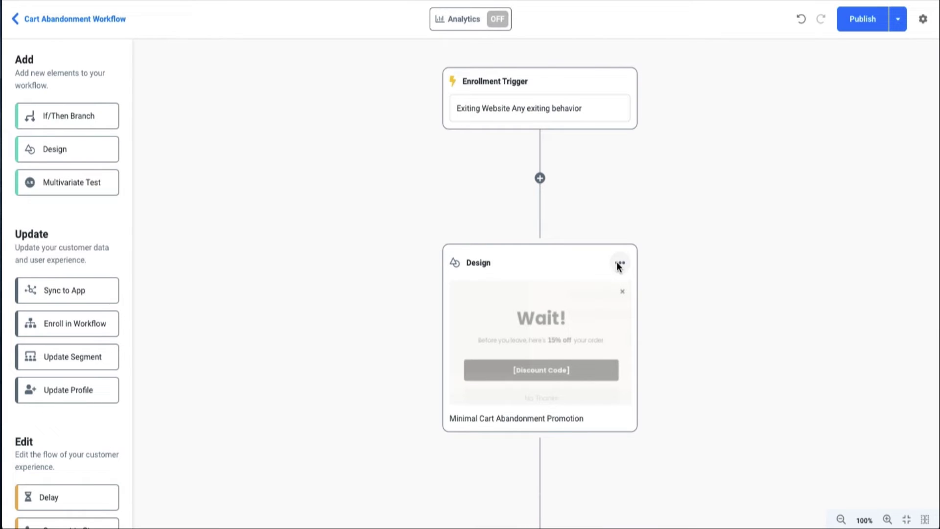
# Replace the Design step below the enrollment trigger with an If/Then branch.
pyautogui.click(619, 263)
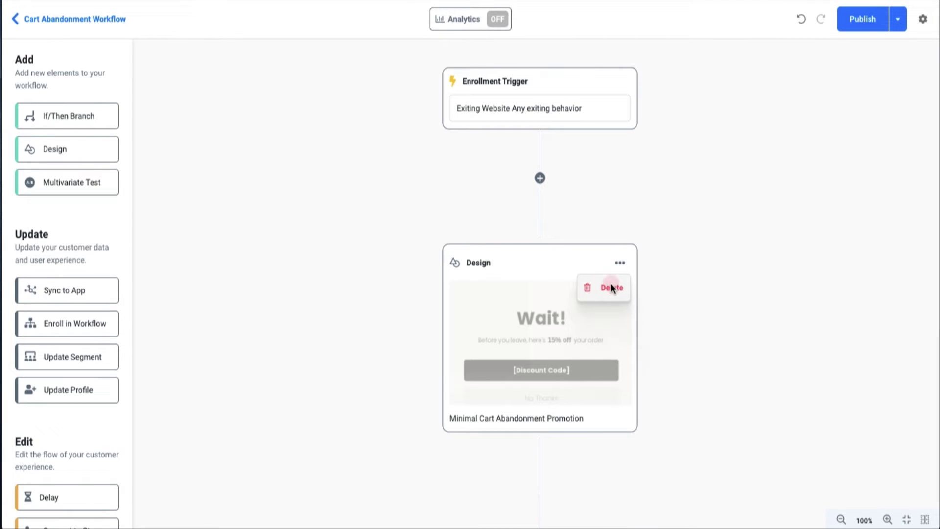
pyautogui.click(609, 287)
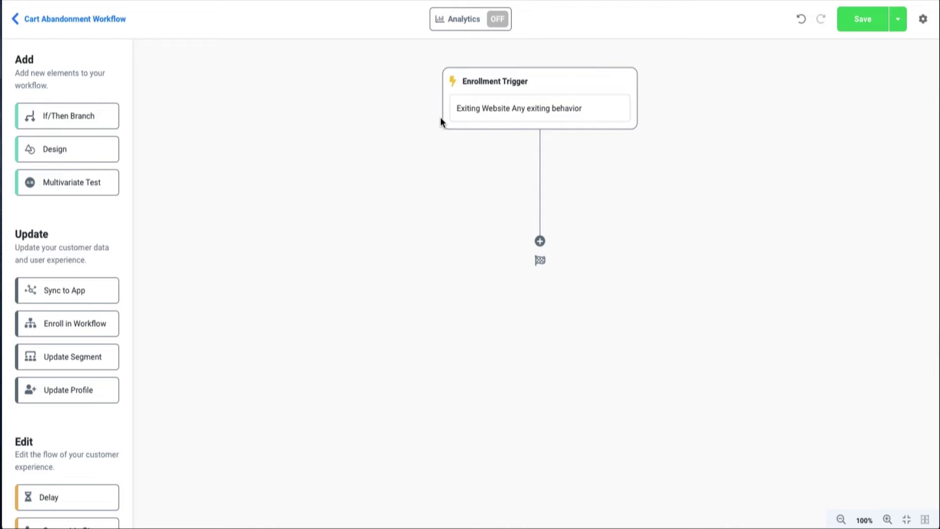
pyautogui.moveTo(54, 116); pyautogui.dragTo(540, 236)
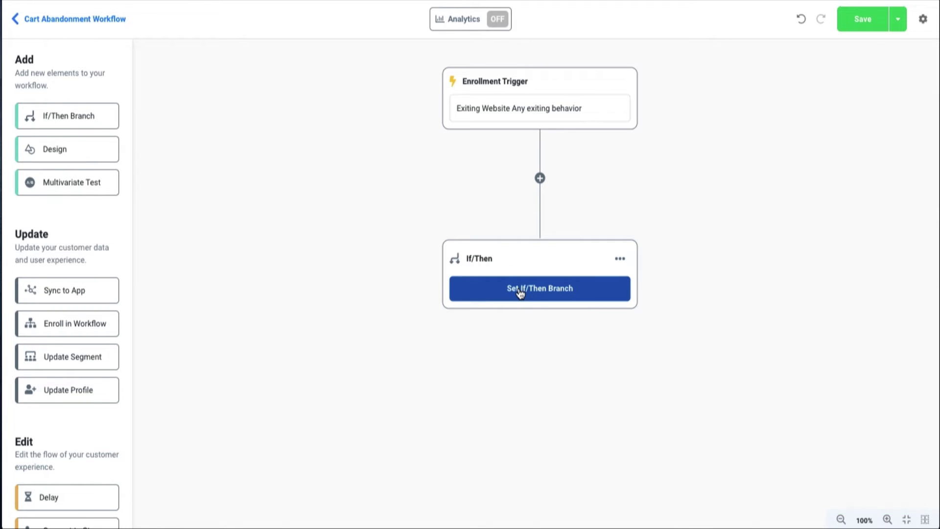
# Give the first If/Then branch a Cart Amount condition: Item quantity Is equal to 0 within This Session.
pyautogui.click(520, 292)
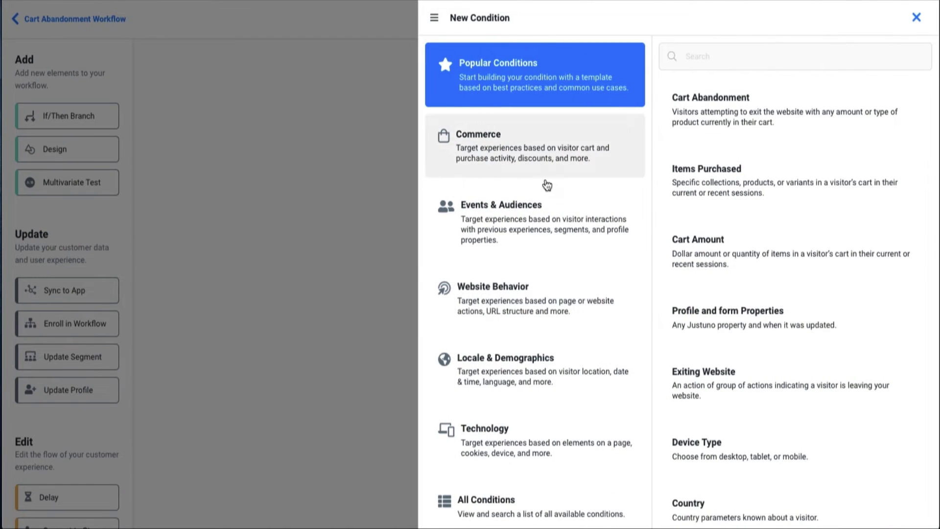
pyautogui.click(557, 145)
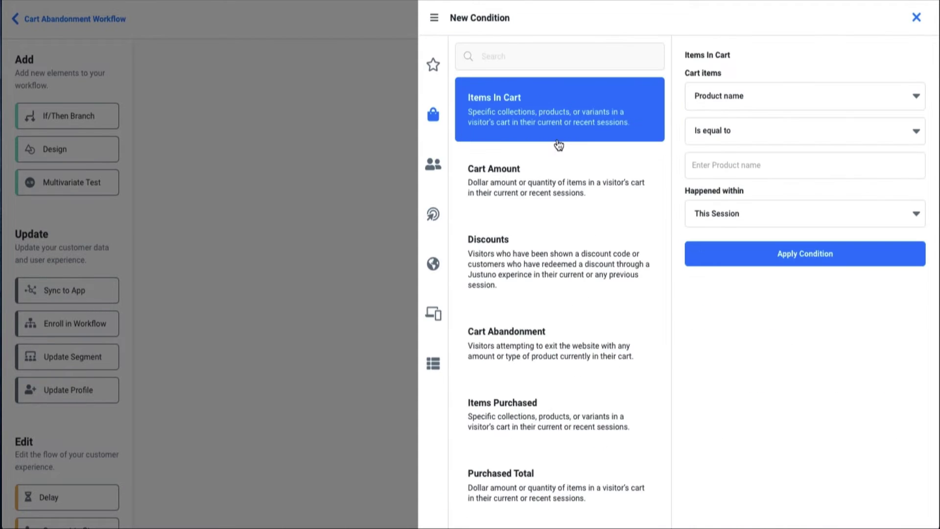
pyautogui.click(605, 184)
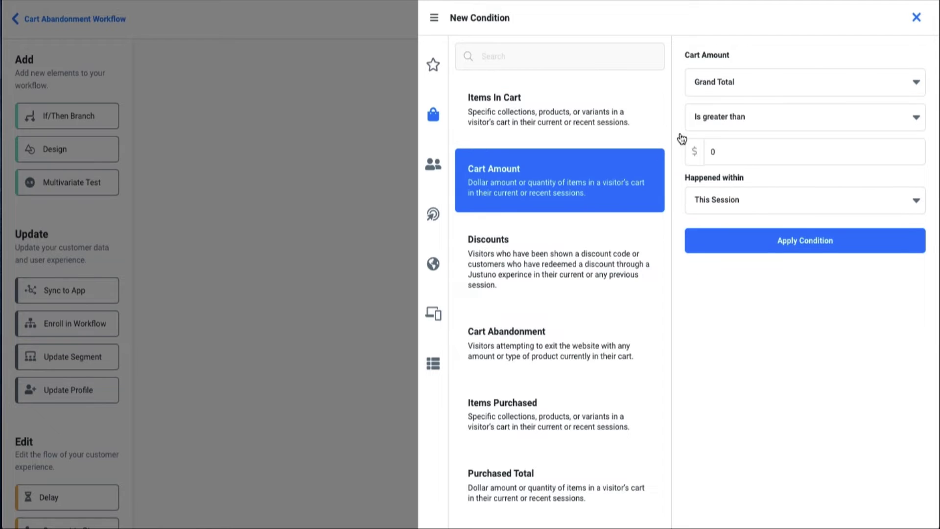
pyautogui.click(735, 82)
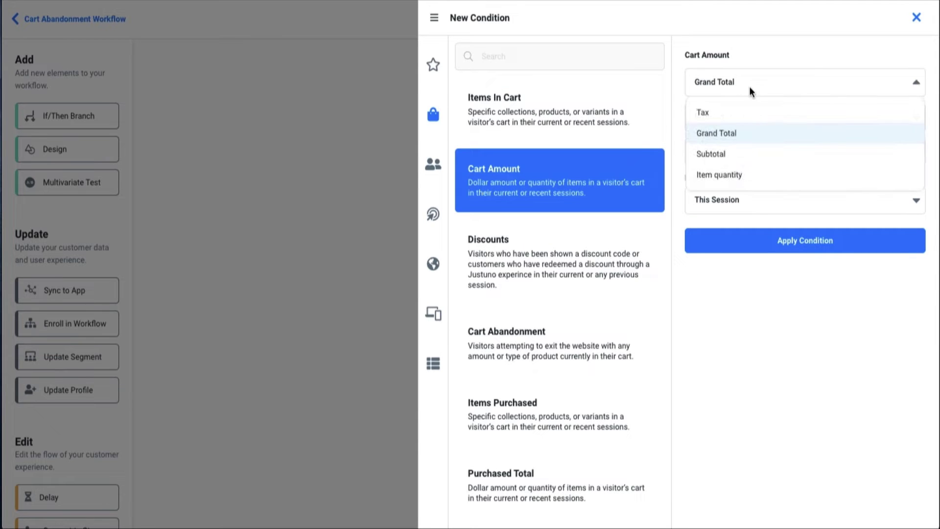
pyautogui.click(737, 177)
pyautogui.click(744, 117)
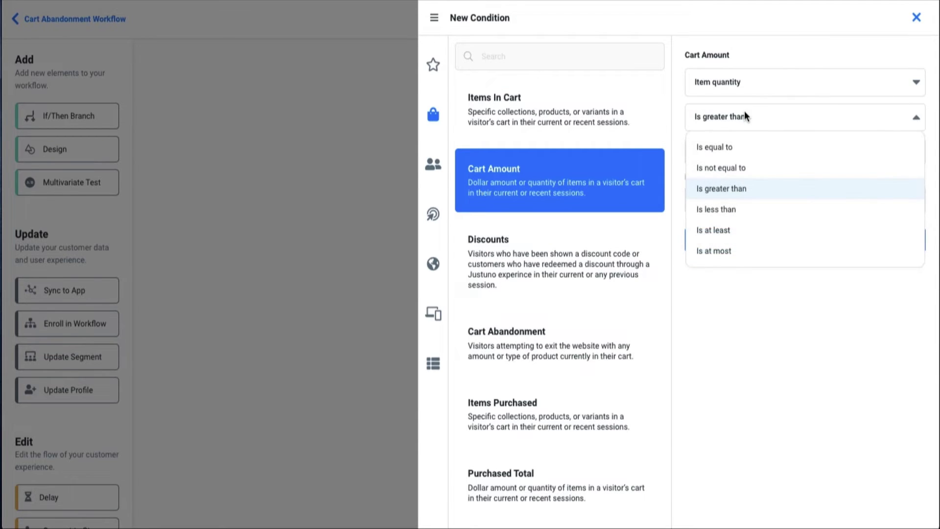
pyautogui.click(741, 147)
pyautogui.click(712, 241)
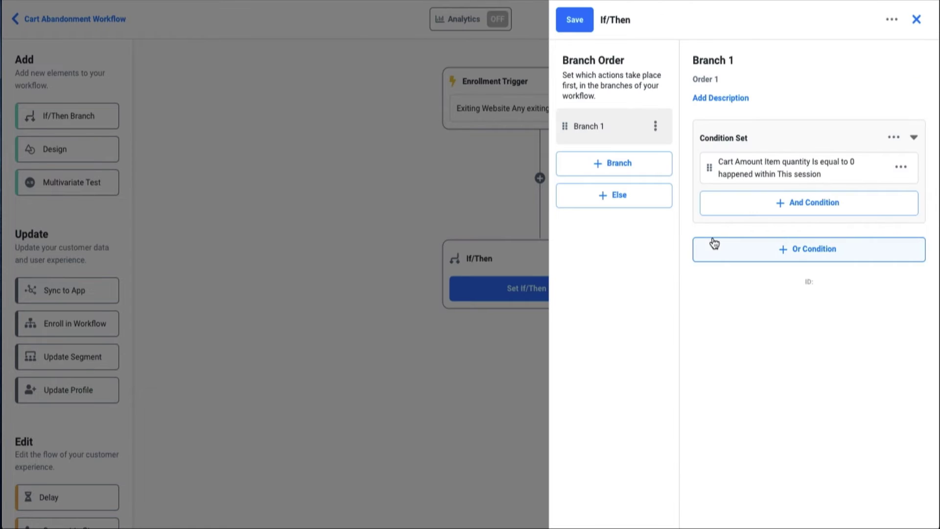
# Rename Branch 1 of the If/Then step as Browser.
pyautogui.click(654, 126)
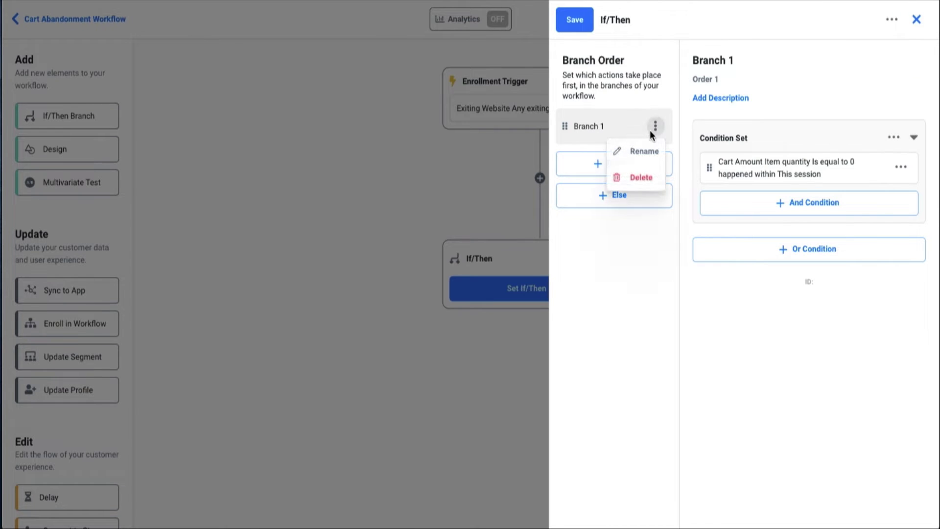
pyautogui.click(643, 150)
pyautogui.tripleClick(593, 127)
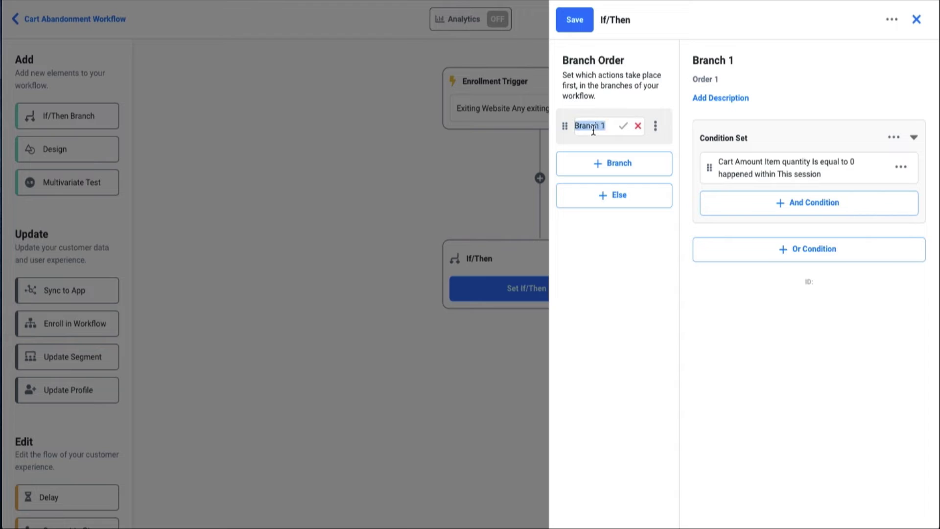
pyautogui.write('Browser')
pyautogui.click(623, 125)
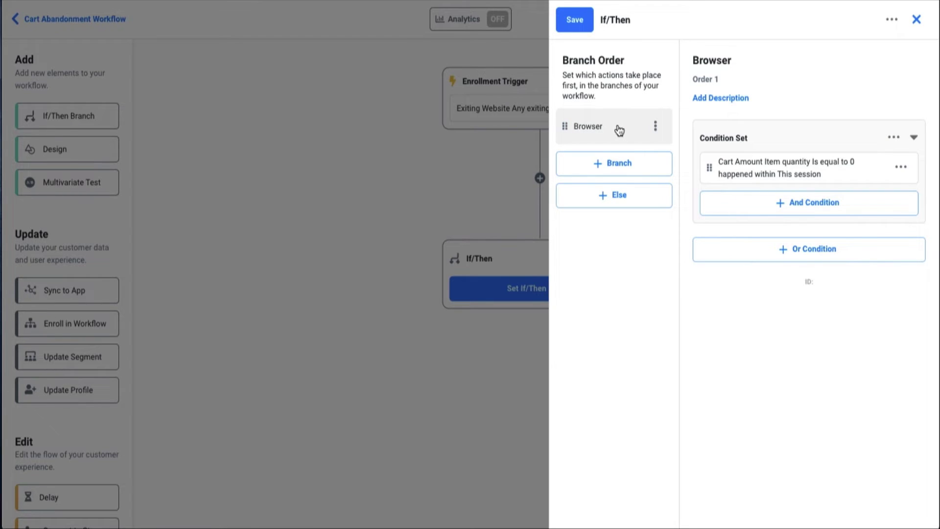
# Add a second branch to the If/Then step with a Cart Amount condition: Item quantity Is at least 1 within This Session.
pyautogui.click(635, 169)
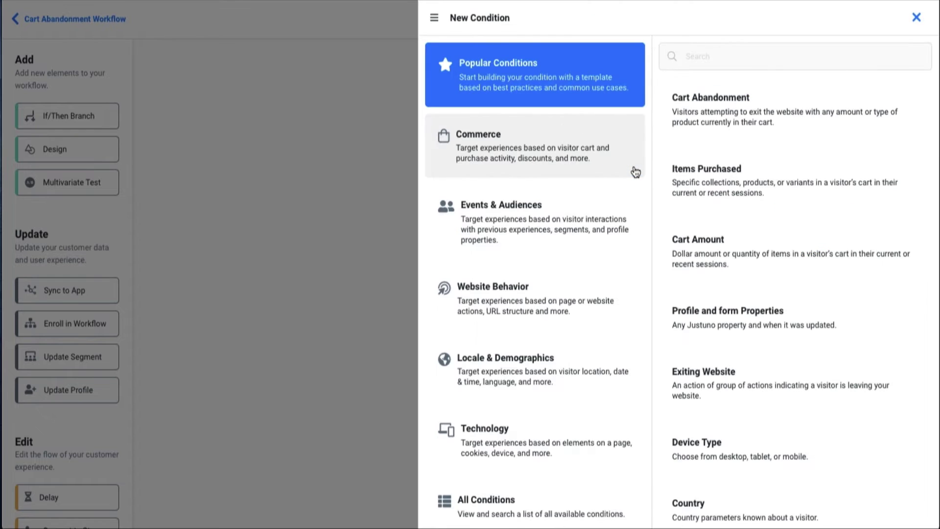
pyautogui.click(571, 162)
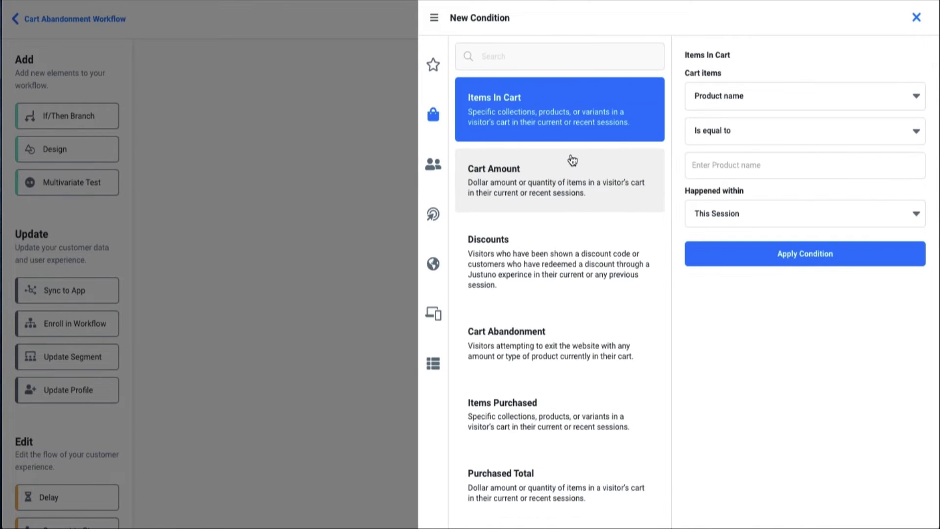
pyautogui.click(562, 187)
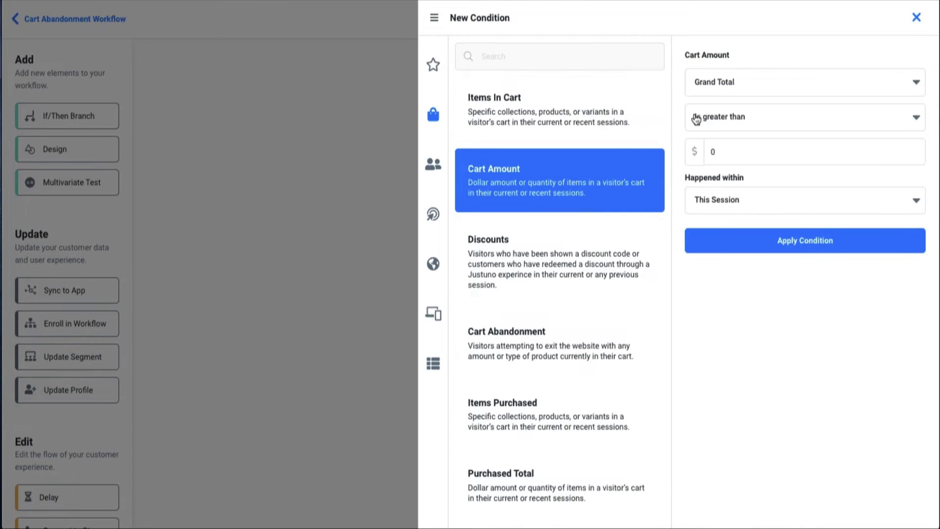
pyautogui.click(743, 87)
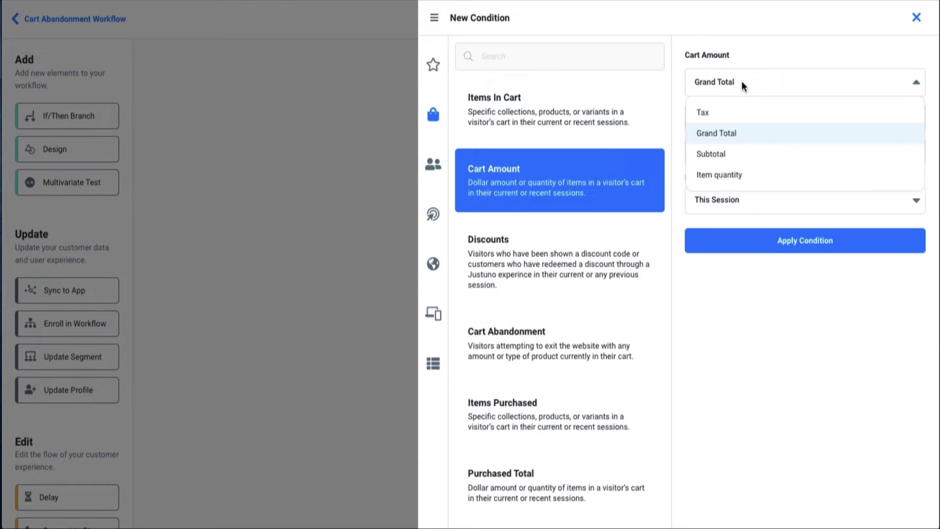
pyautogui.click(741, 178)
pyautogui.click(761, 123)
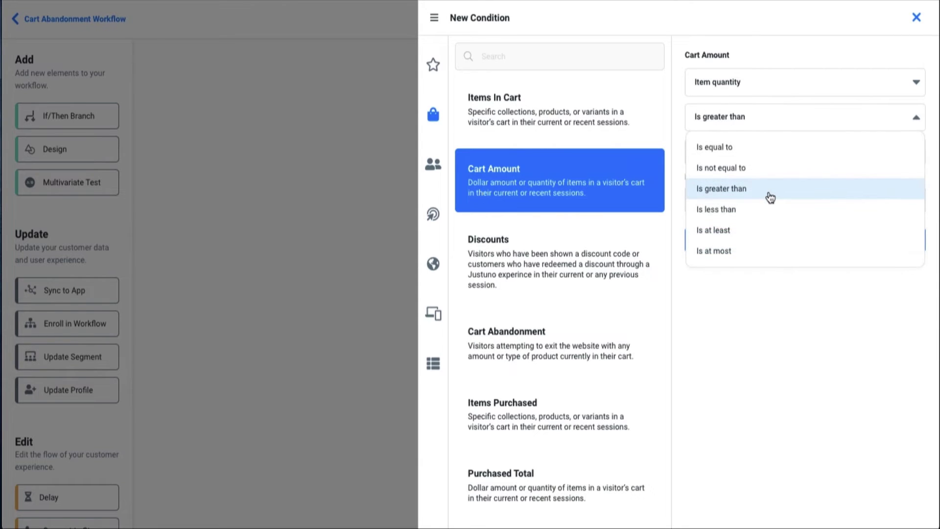
pyautogui.click(766, 234)
pyautogui.doubleClick(724, 157)
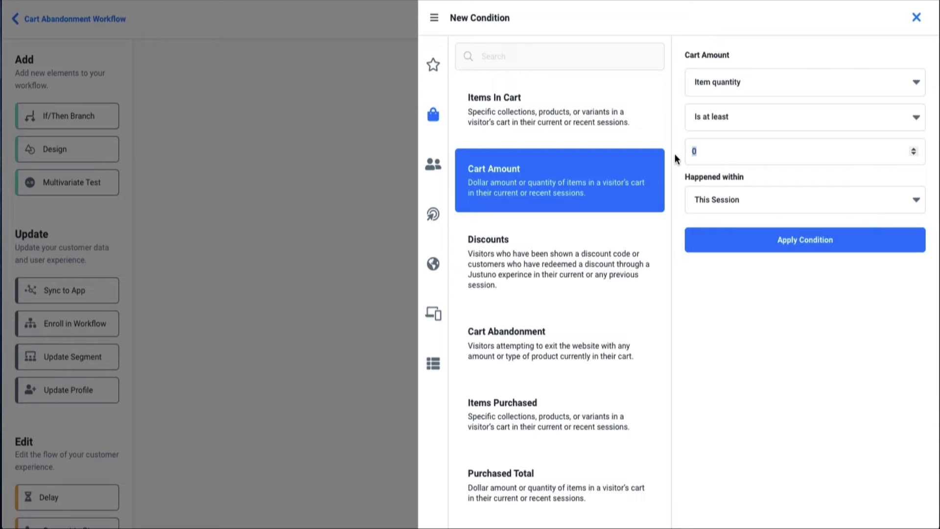
pyautogui.write('1')
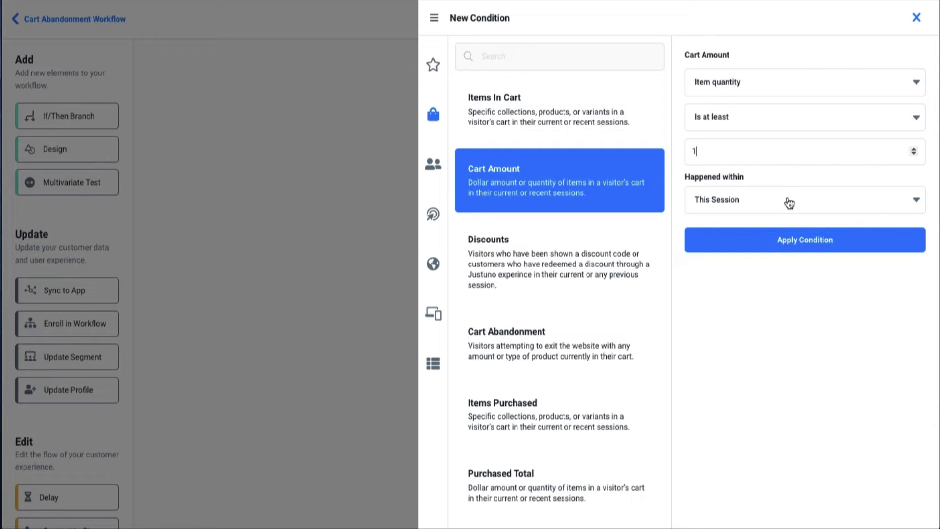
pyautogui.click(773, 248)
# Rename Branch 2 of the If/Then step as Cart and save the If/Then settings.
pyautogui.click(655, 170)
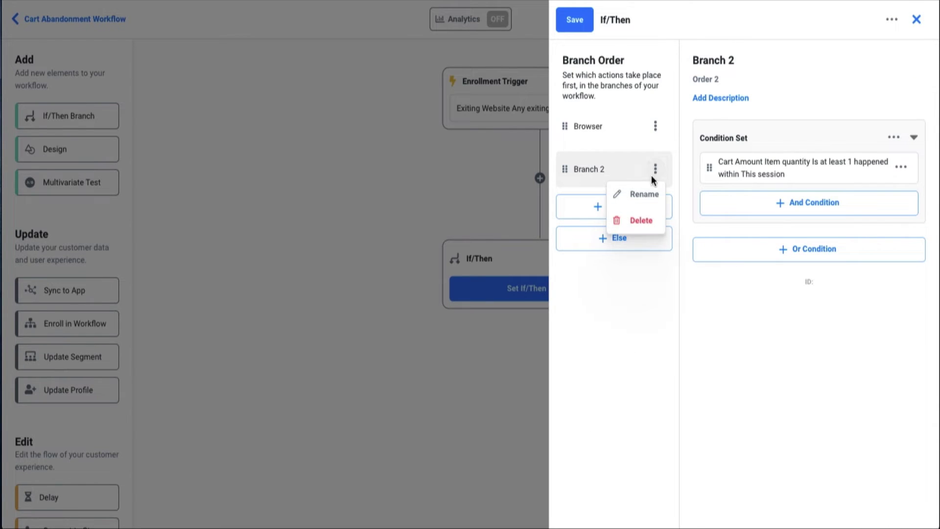
pyautogui.click(635, 193)
pyautogui.tripleClick(589, 167)
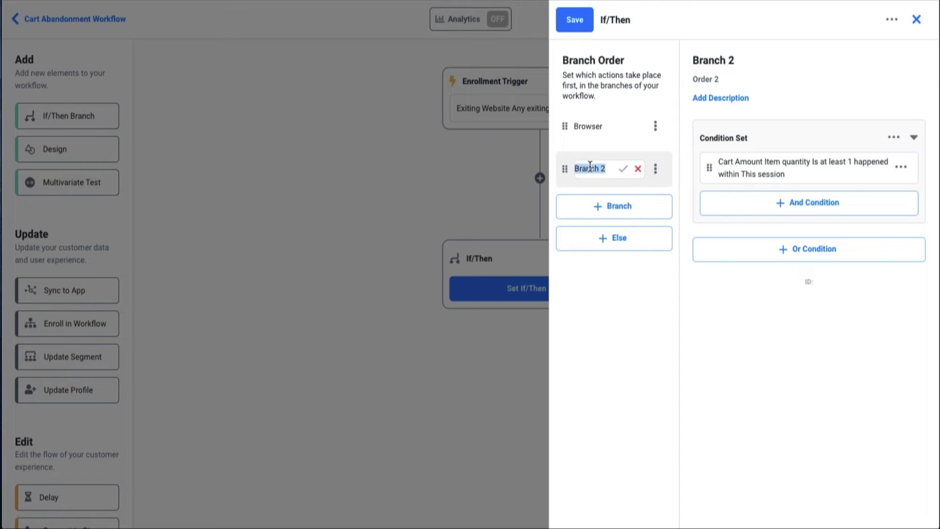
pyautogui.write('Cart')
pyautogui.click(622, 169)
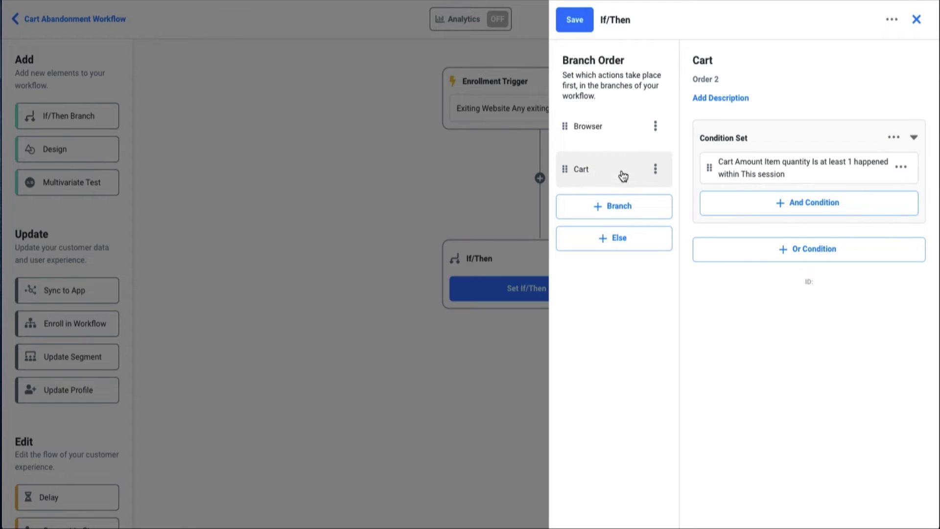
pyautogui.click(577, 24)
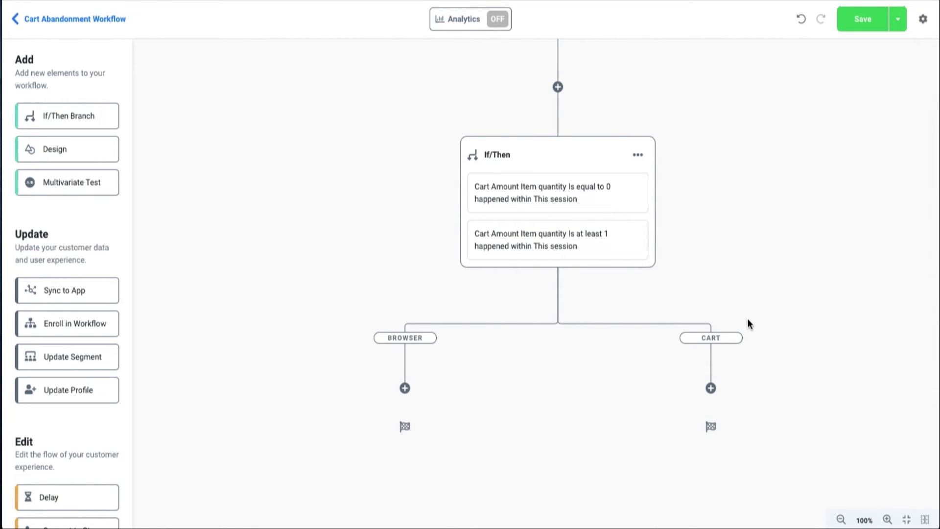
# Add a Design step under the Browser branch using the first saved design named (T) Left Side Image Browser Abandonment.
pyautogui.moveTo(62, 149); pyautogui.dragTo(406, 375)
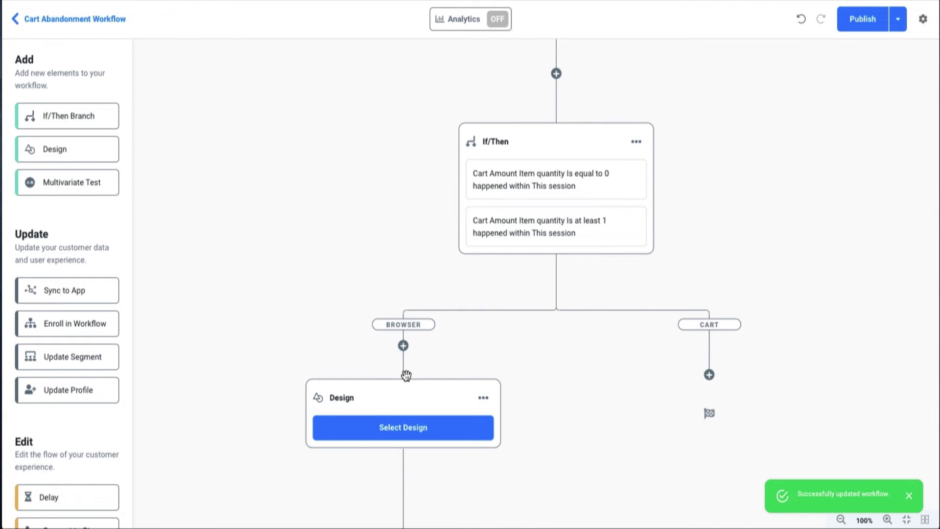
pyautogui.click(405, 429)
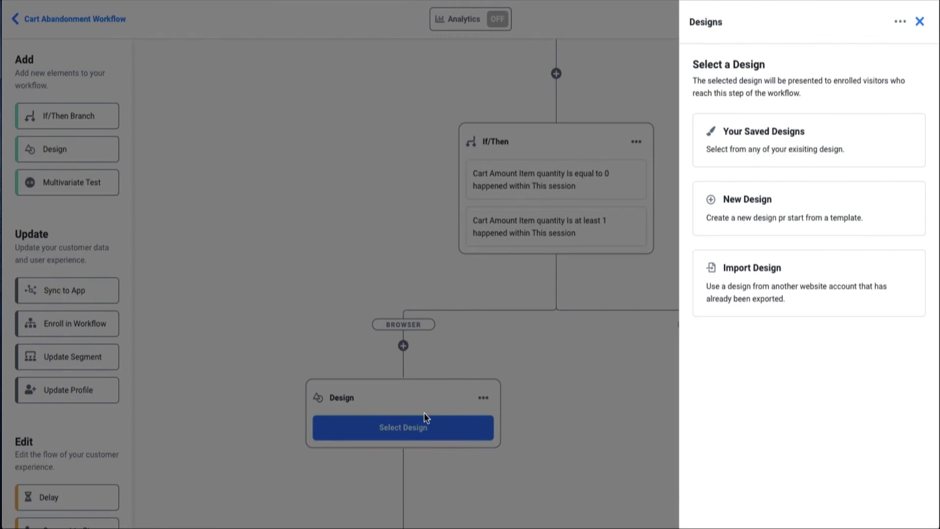
pyautogui.click(805, 159)
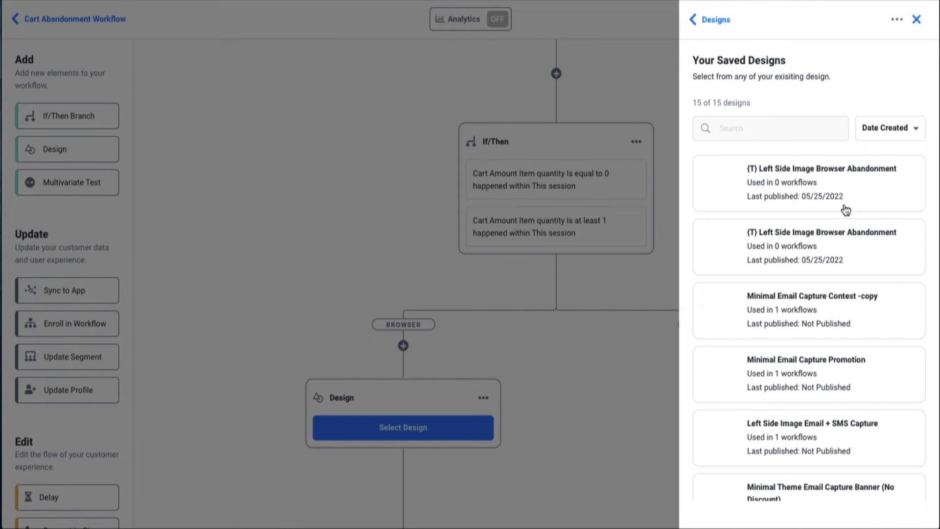
pyautogui.click(818, 183)
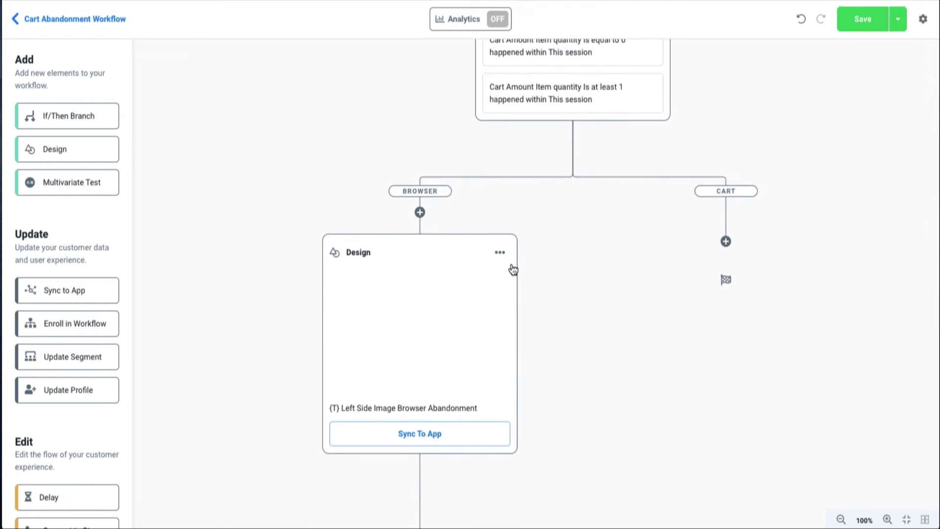
# Sync the Browser branch's design to Klaviyo with test as the Email Subscriber List, and save the sync settings.
pyautogui.click(436, 432)
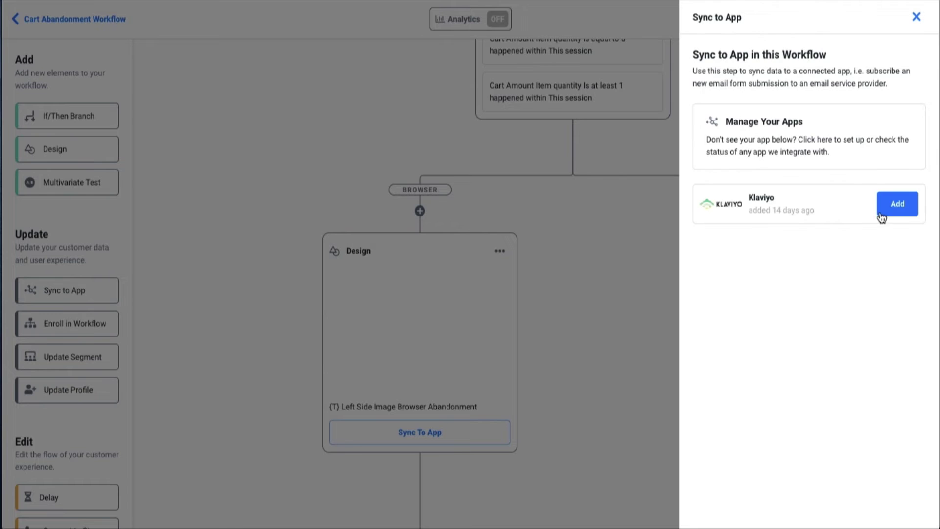
pyautogui.click(883, 208)
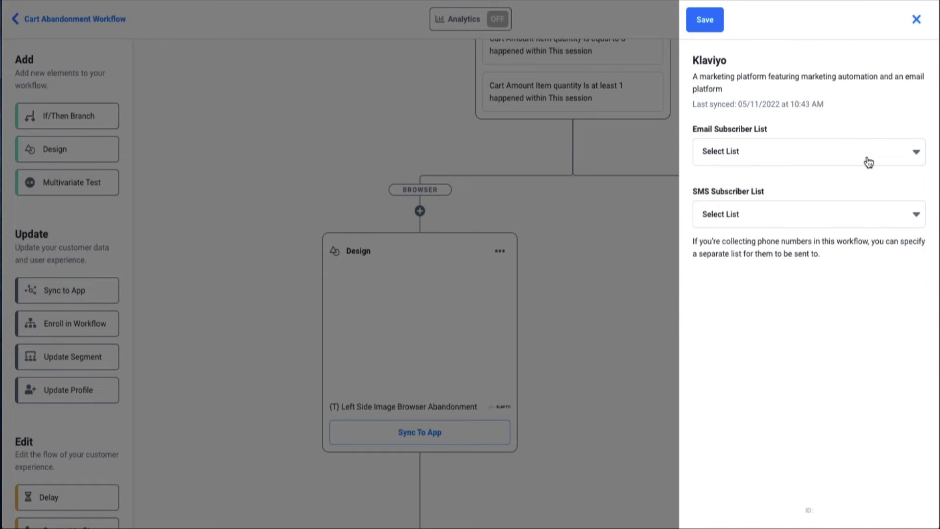
pyautogui.click(867, 159)
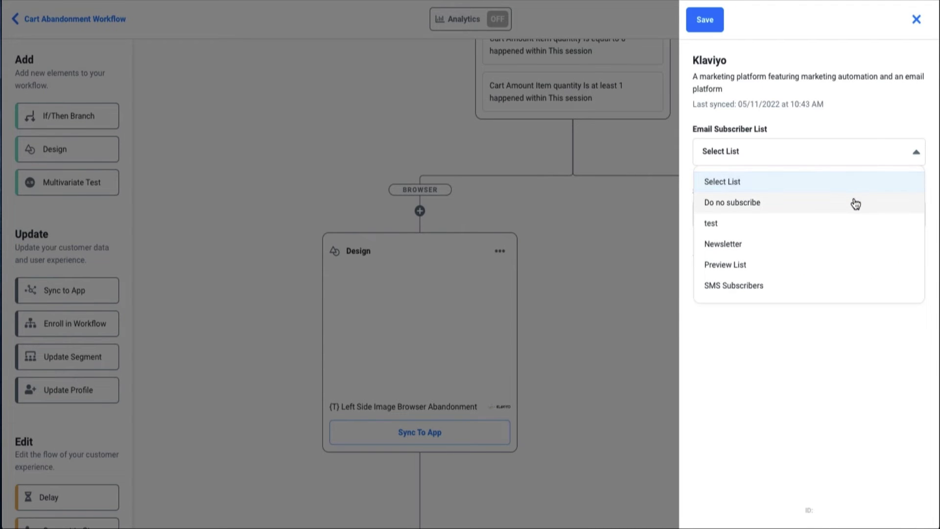
pyautogui.click(850, 223)
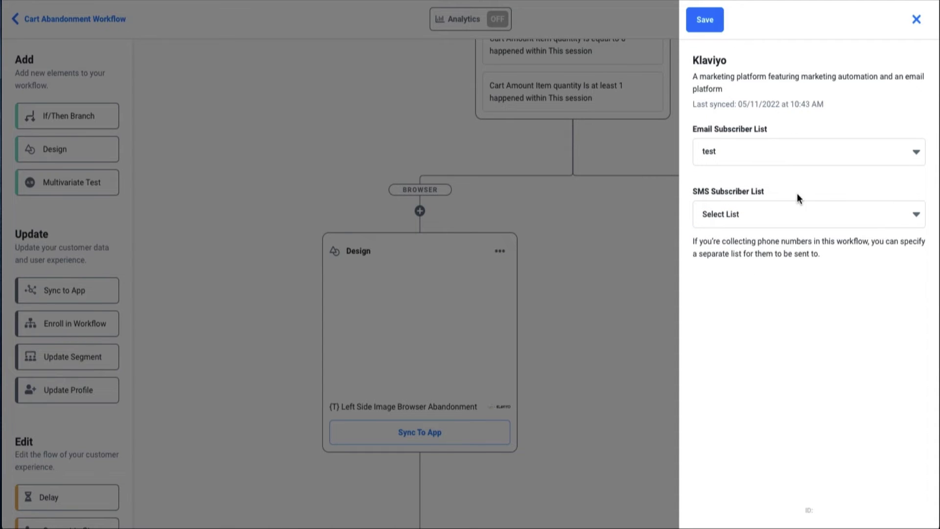
pyautogui.click(708, 20)
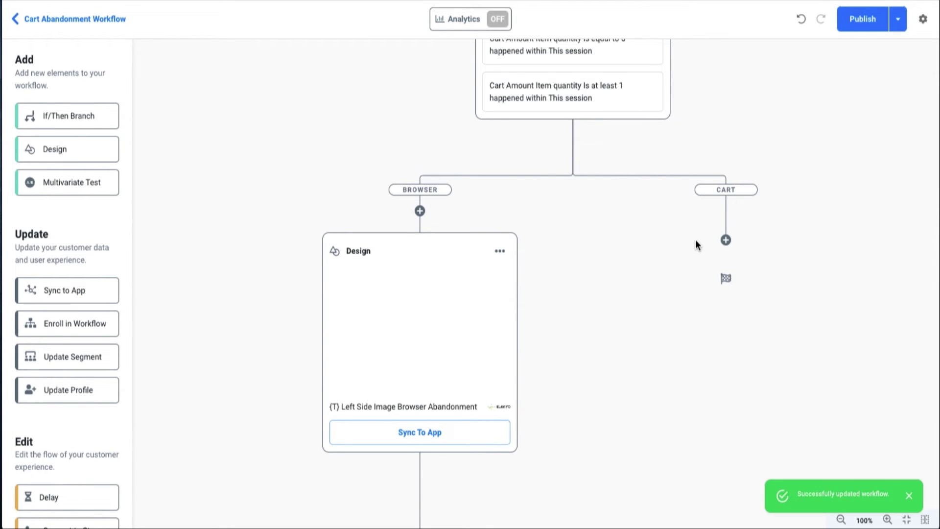
# Add a Design step under the Cart branch using the saved Minimal Cart Abandonment Promotion design.
pyautogui.moveTo(40, 150); pyautogui.dragTo(728, 242)
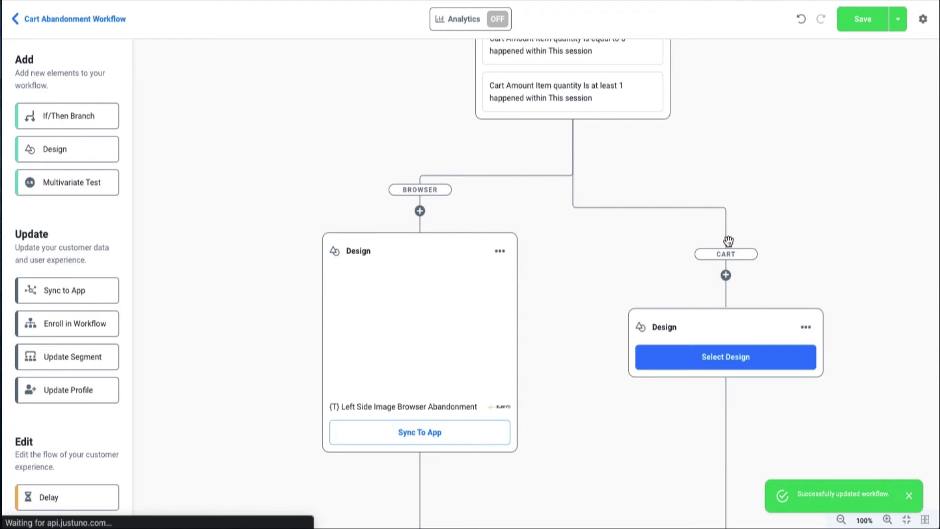
pyautogui.click(725, 360)
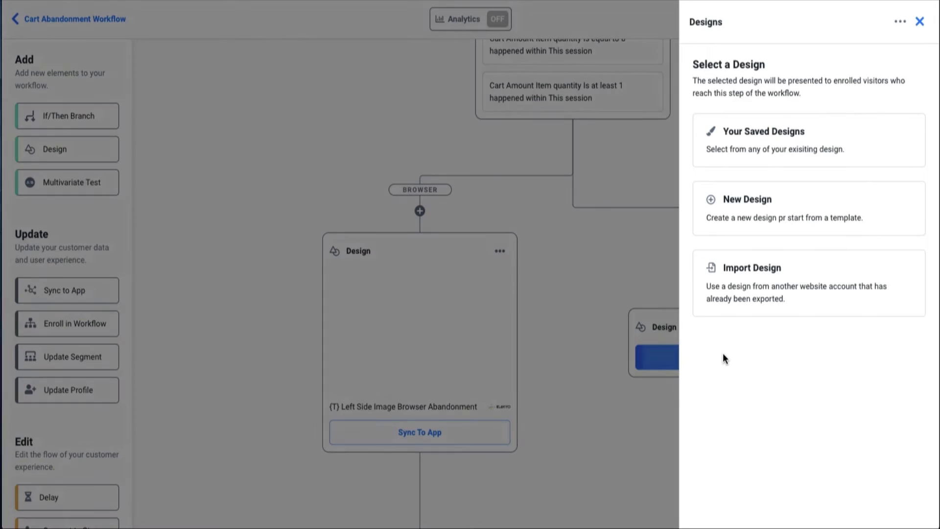
pyautogui.click(772, 139)
pyautogui.scroll(-5, 868, 294)
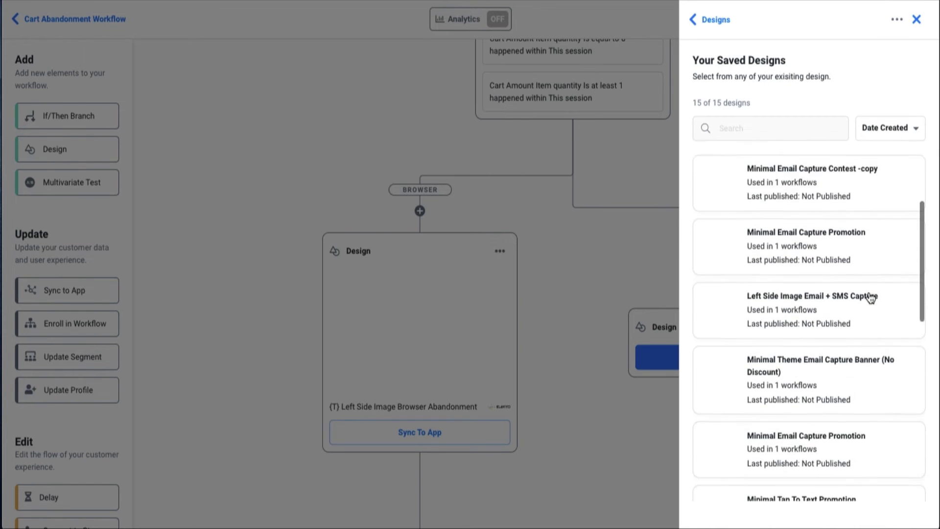
pyautogui.scroll(-4, 869, 293)
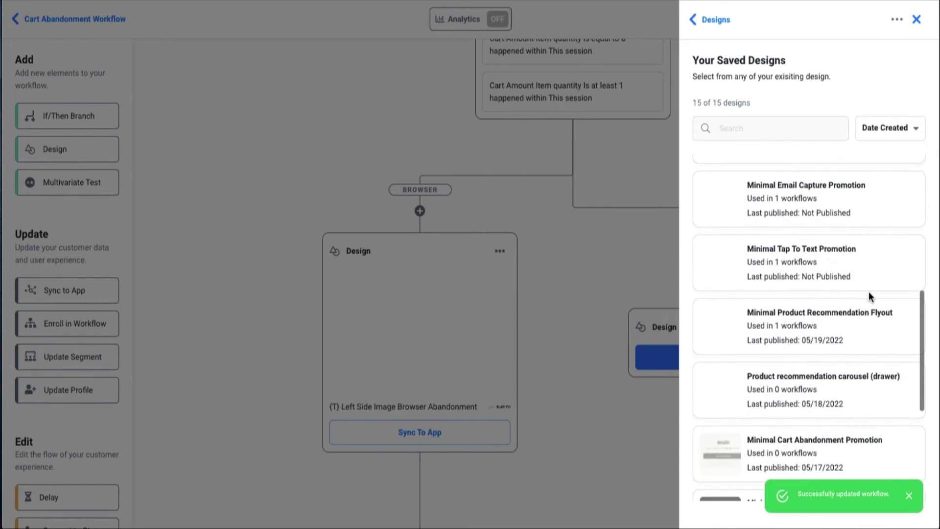
pyautogui.scroll(-2, 870, 293)
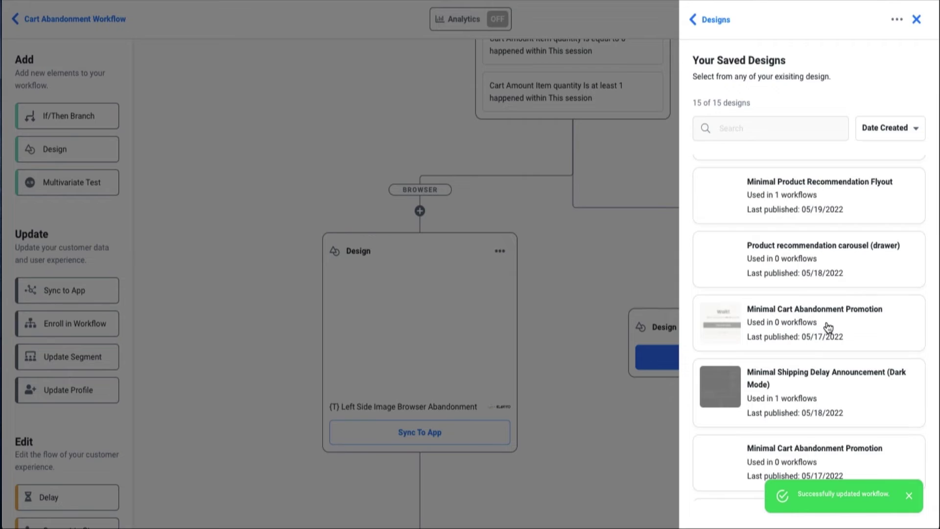
pyautogui.click(826, 327)
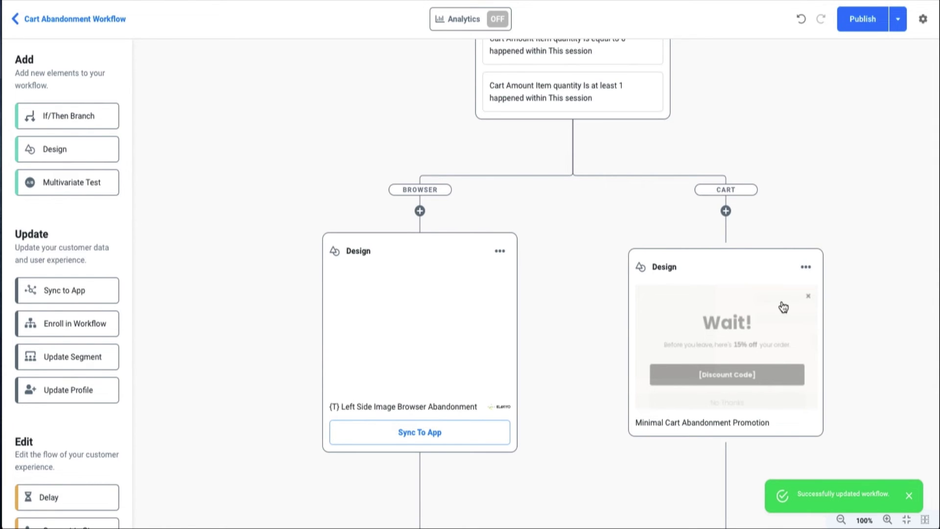
pyautogui.scroll(6, 782, 306)
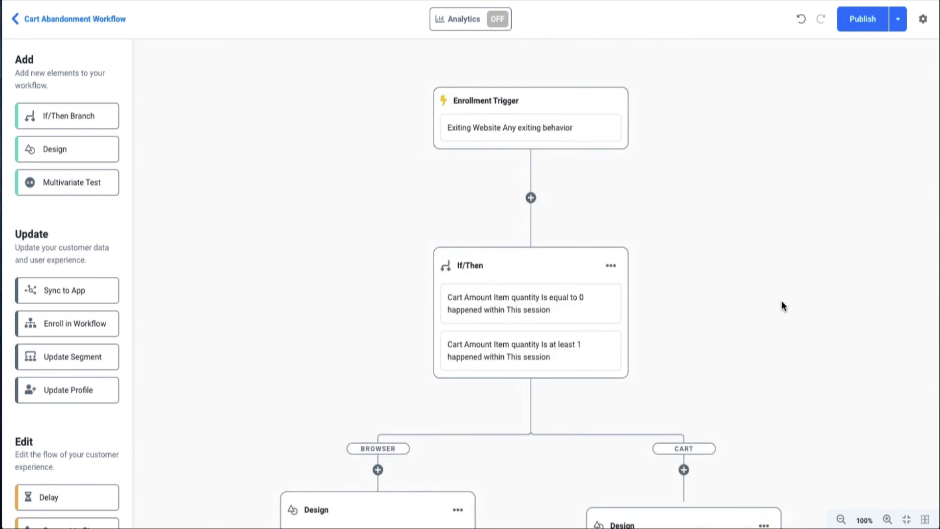
pyautogui.scroll(-5, 781, 301)
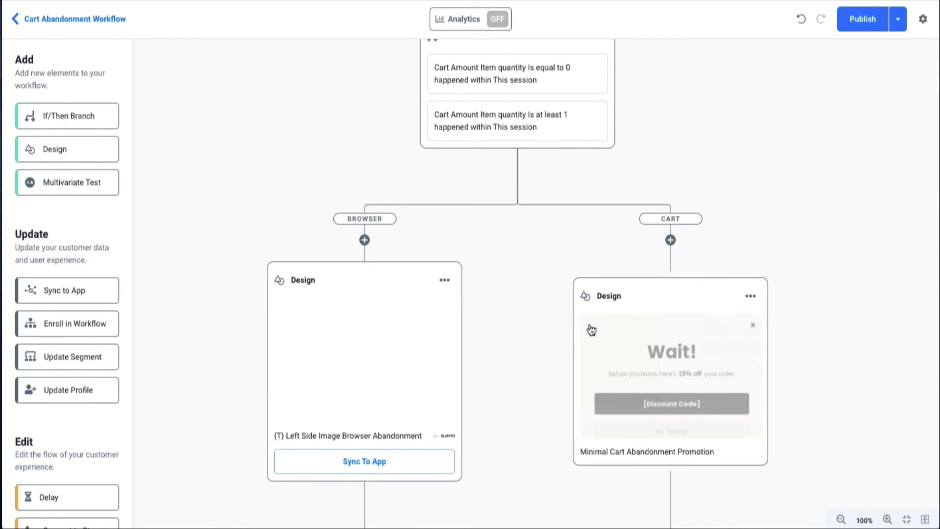
pyautogui.scroll(2, 589, 326)
pyautogui.scroll(4, 589, 275)
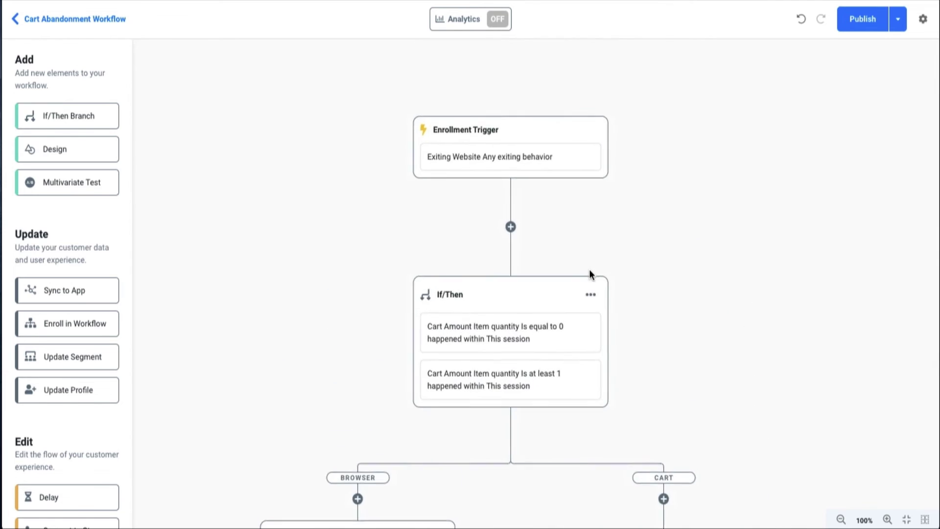
pyautogui.scroll(-2, 591, 276)
pyautogui.scroll(-2, 591, 276)
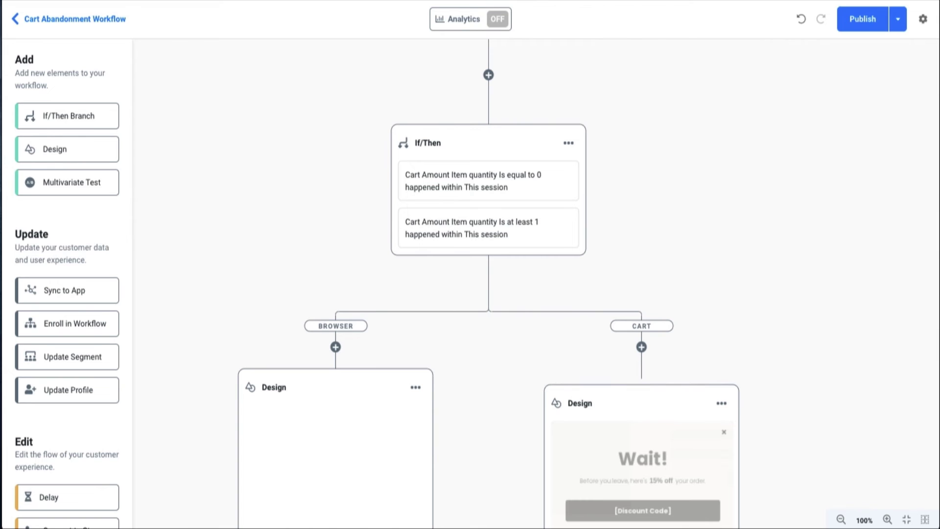
# Rename the workflow as Abandonment Workflow in its settings, and save and publish the workflow.
pyautogui.click(924, 21)
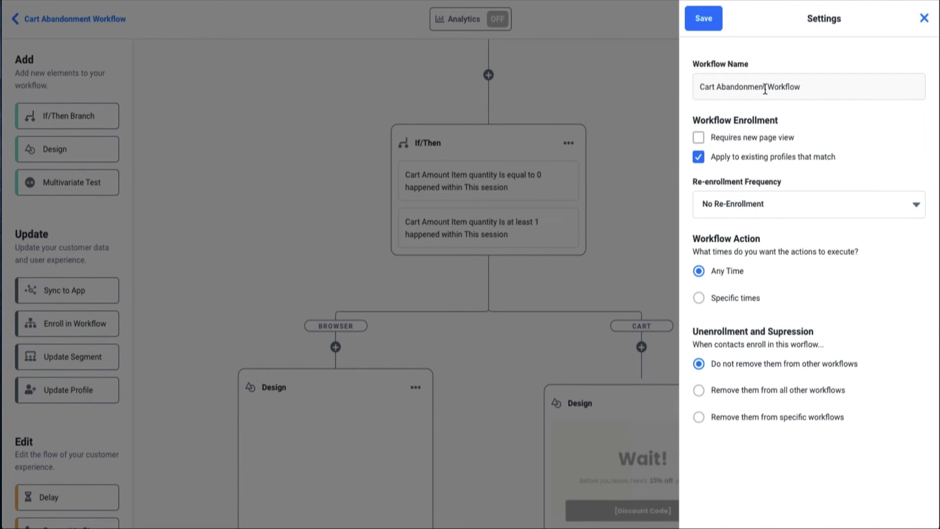
pyautogui.doubleClick(705, 92)
pyautogui.doubleClick(708, 88)
pyautogui.press('BackSpace')
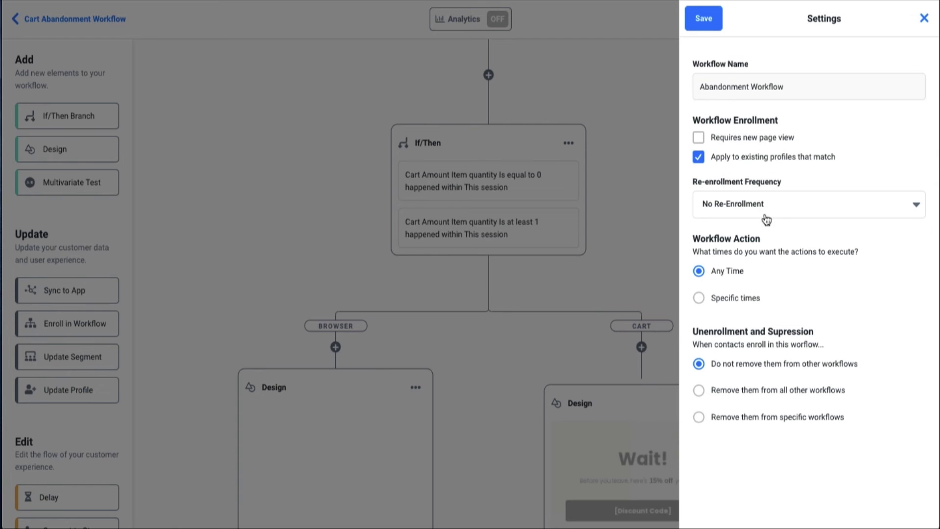
pyautogui.click(699, 22)
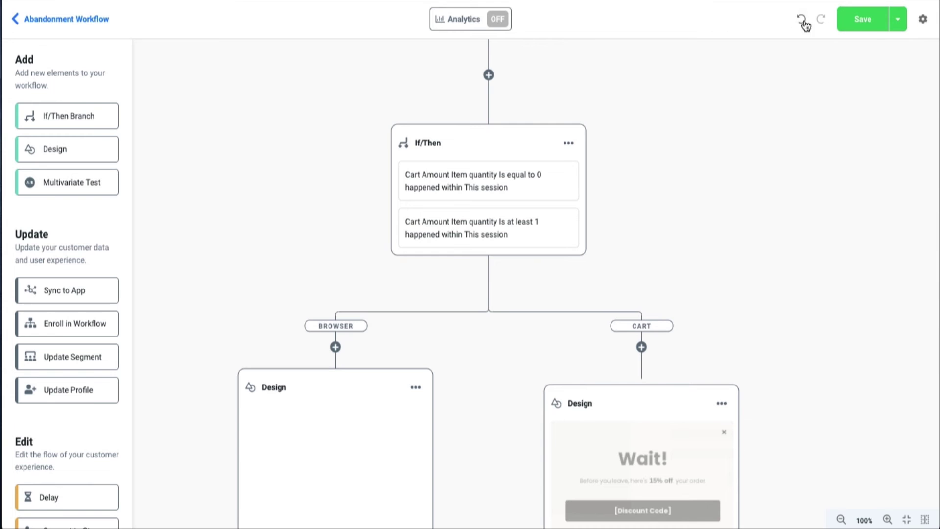
pyautogui.click(852, 25)
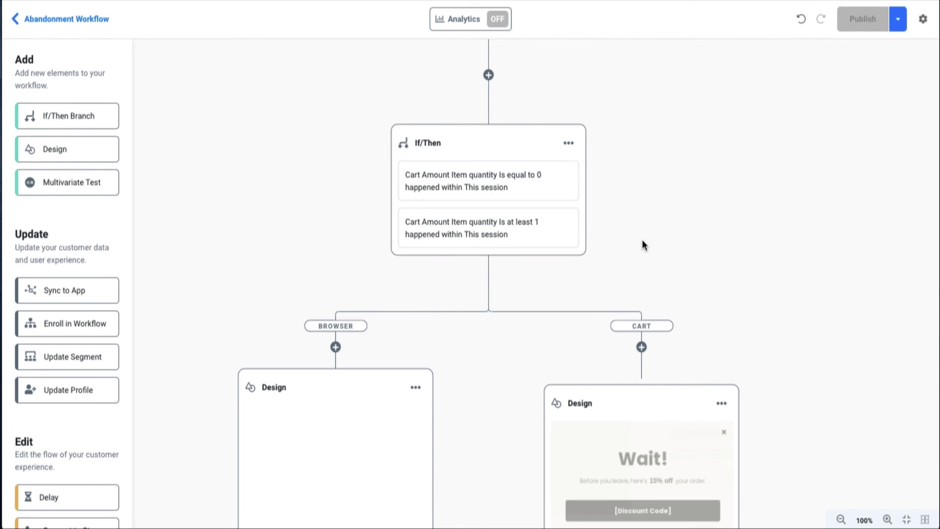
pyautogui.scroll(3, 642, 243)
pyautogui.scroll(-1, 642, 245)
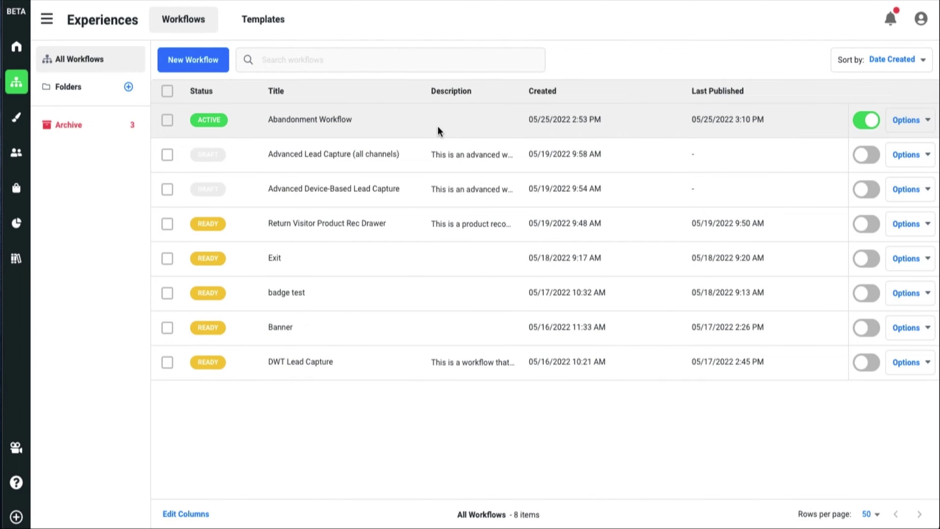
# Browse the new workflow templates, view the Cart Abandonment template's details, and close the template library.
pyautogui.click(193, 60)
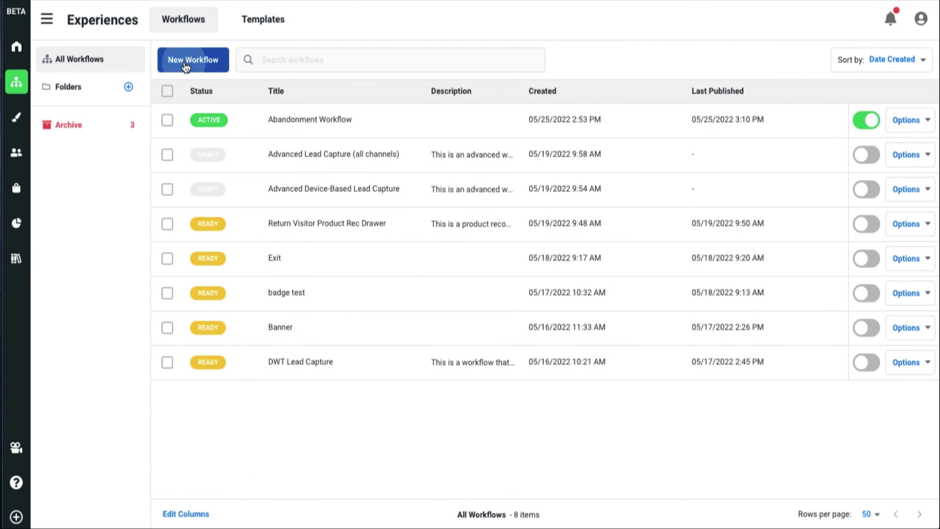
pyautogui.scroll(-5, 504, 333)
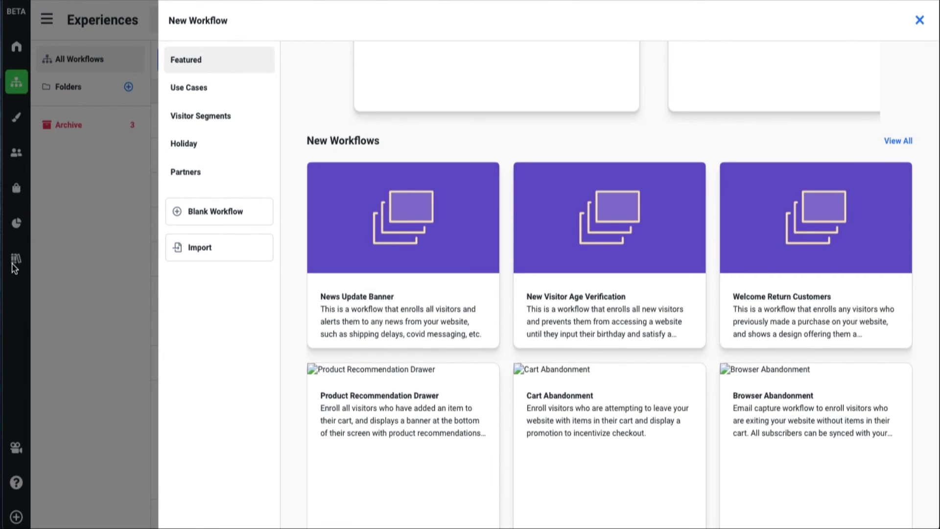
pyautogui.scroll(-1, 679, 351)
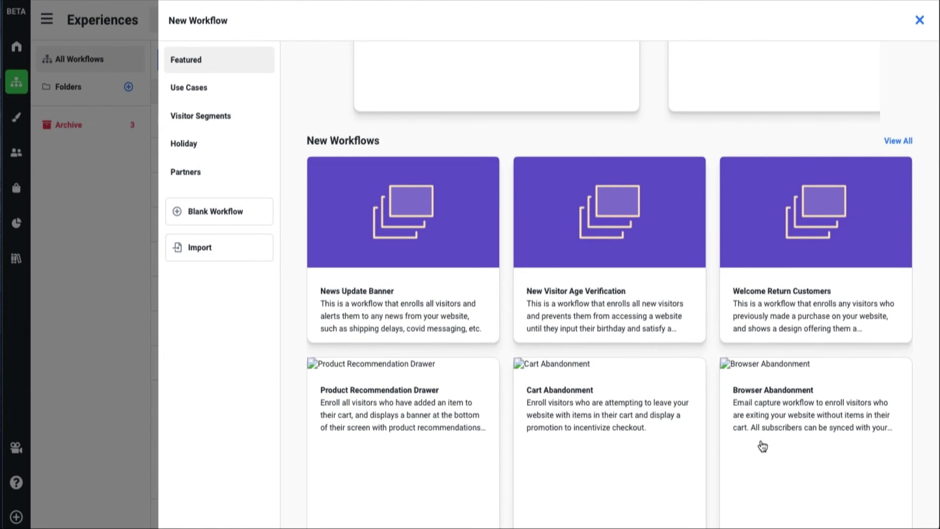
pyautogui.click(672, 437)
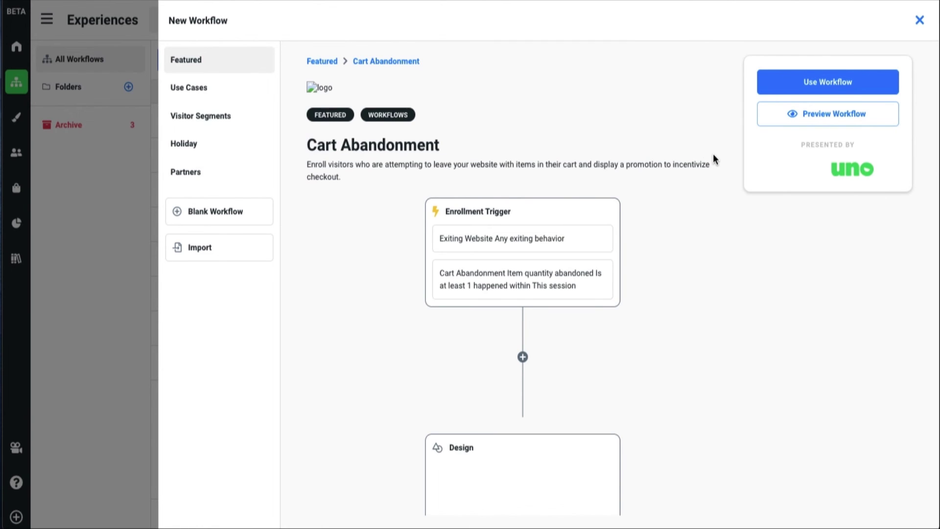
pyautogui.click(919, 20)
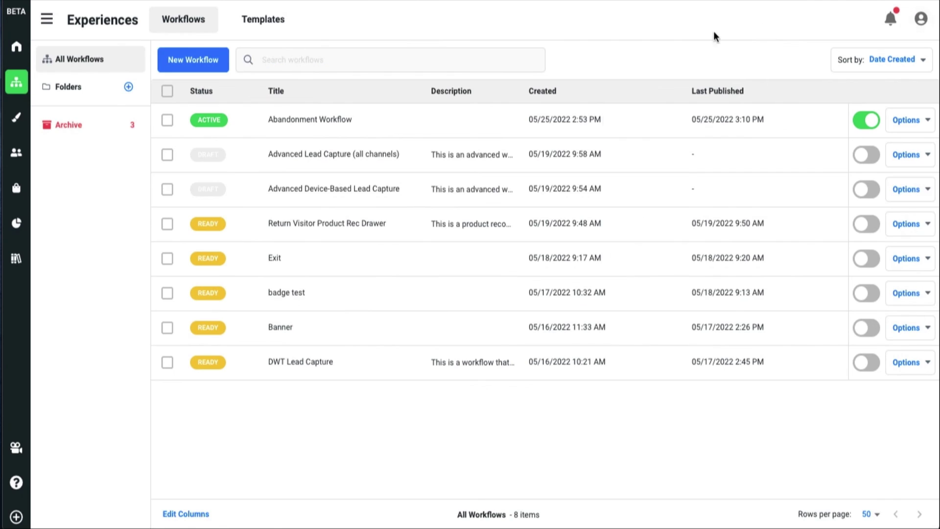
# Open the new design template library in Studio and review the cart and browser abandonment design templates.
pyautogui.click(16, 116)
pyautogui.click(193, 62)
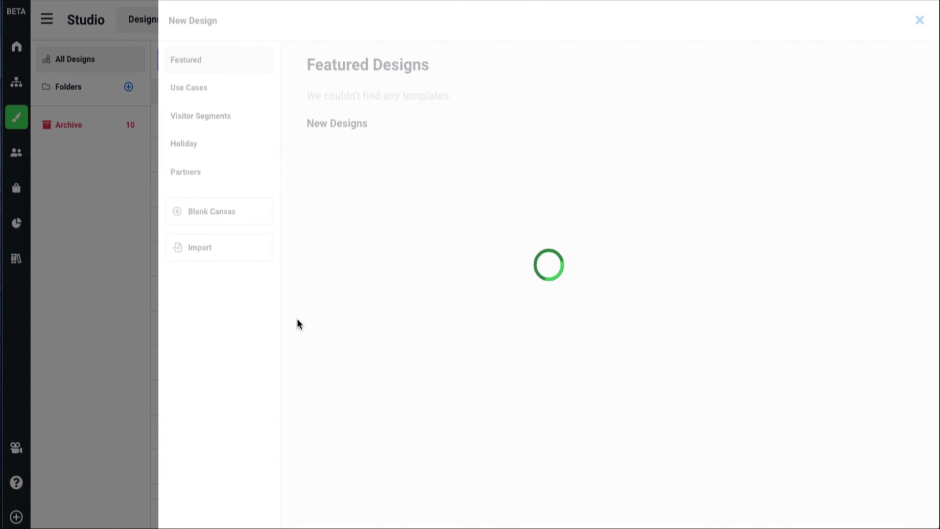
pyautogui.scroll(-10, 469, 386)
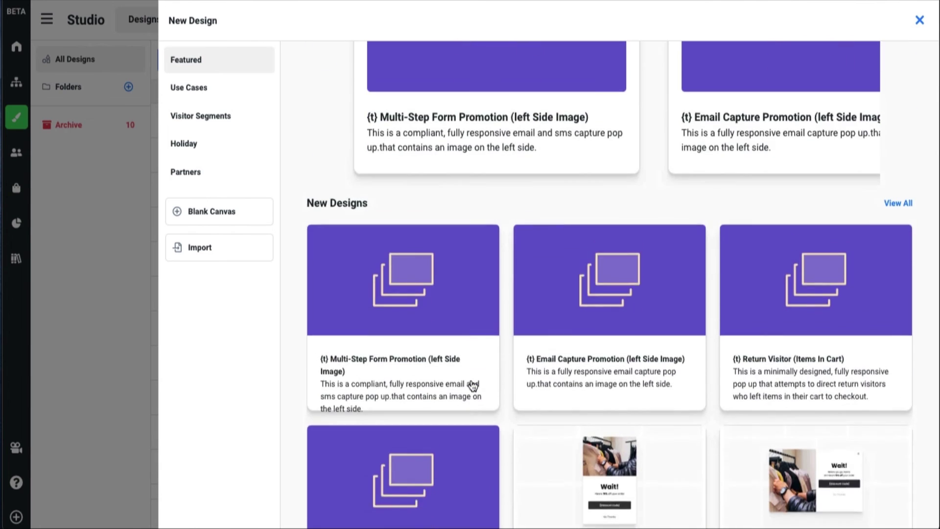
pyautogui.scroll(-5, 472, 387)
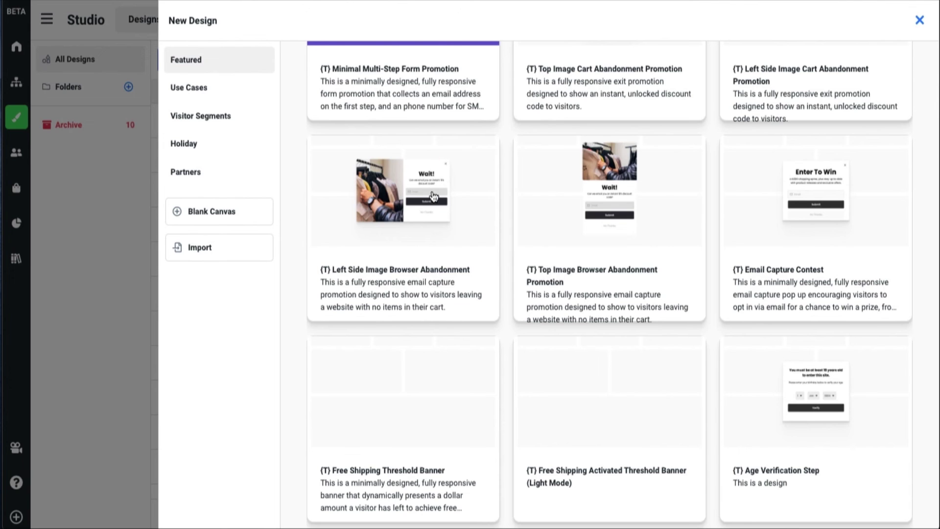
pyautogui.scroll(3, 440, 210)
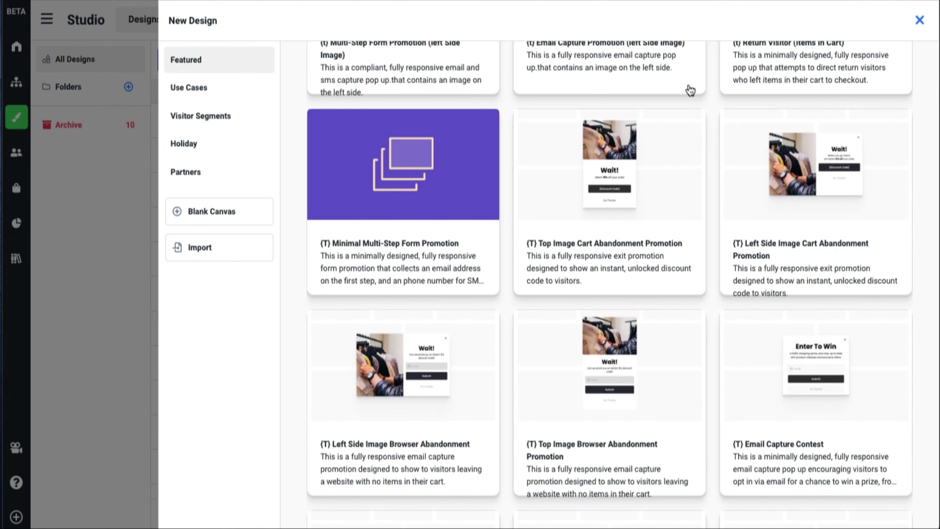
pyautogui.scroll(2, 642, 264)
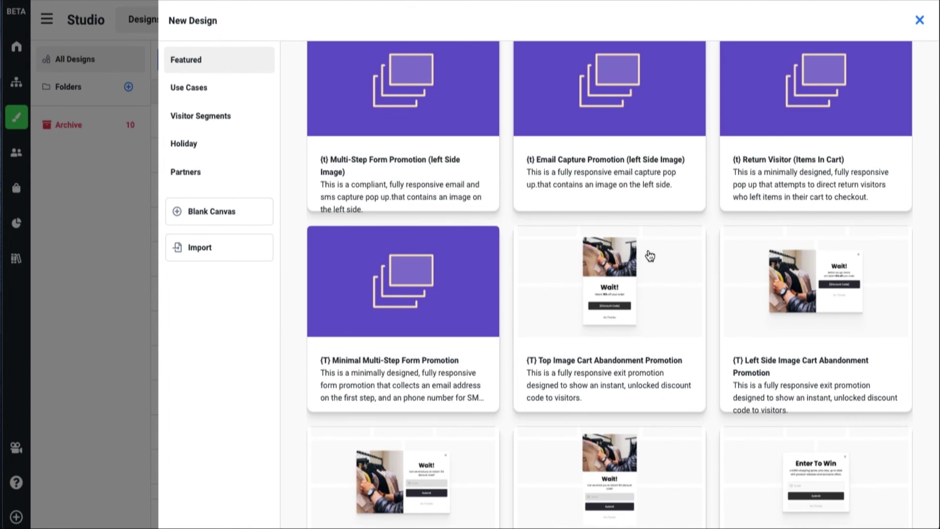
pyautogui.scroll(7, 650, 256)
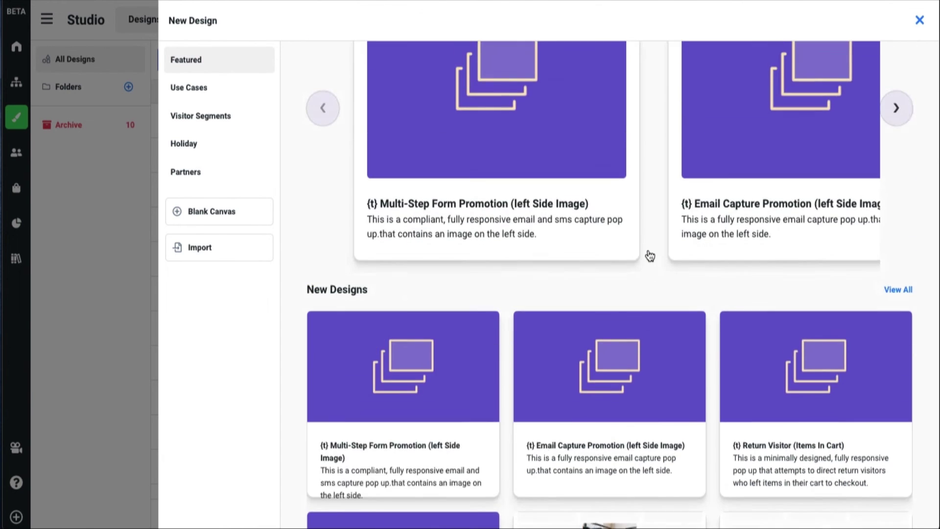